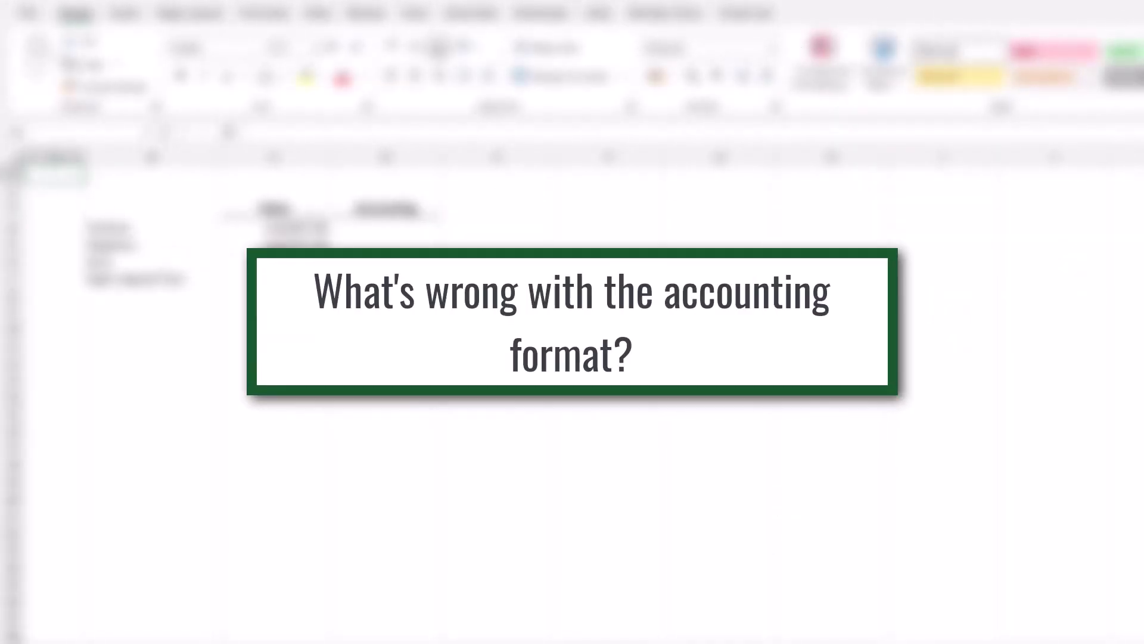
Copy the sample values from C4:C7 into D4:D7 of the Accounting column.
{"action": "left_click_drag", "start_coordinate": [296, 228], "coordinate": [301, 277]}
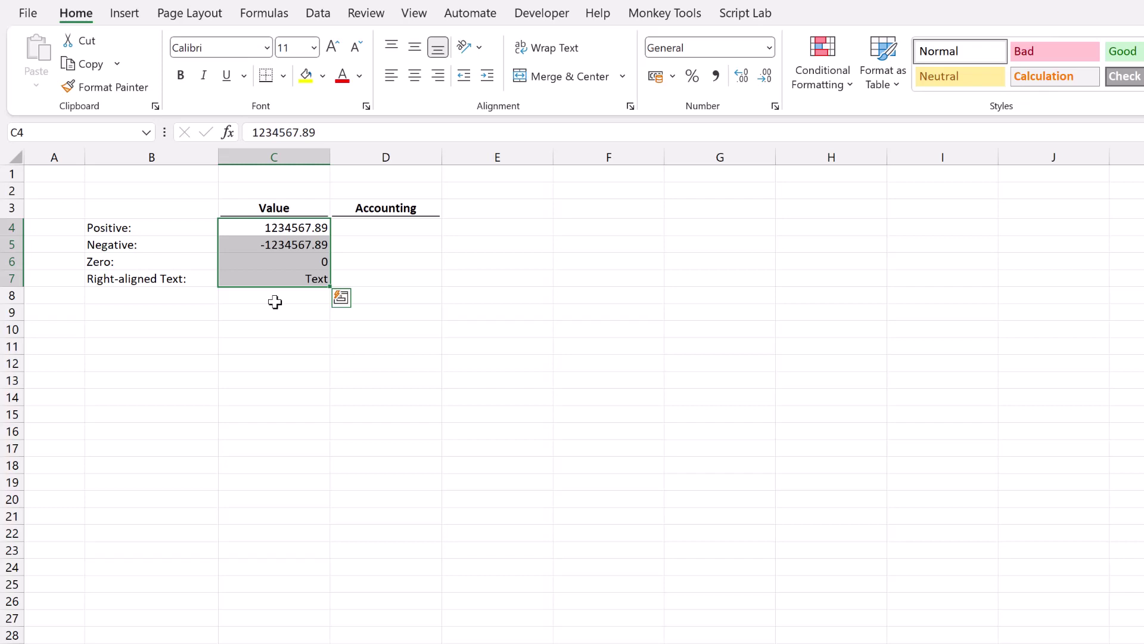
{"action": "key", "text": "ctrl+c"}
{"action": "left_click", "coordinate": [383, 228]}
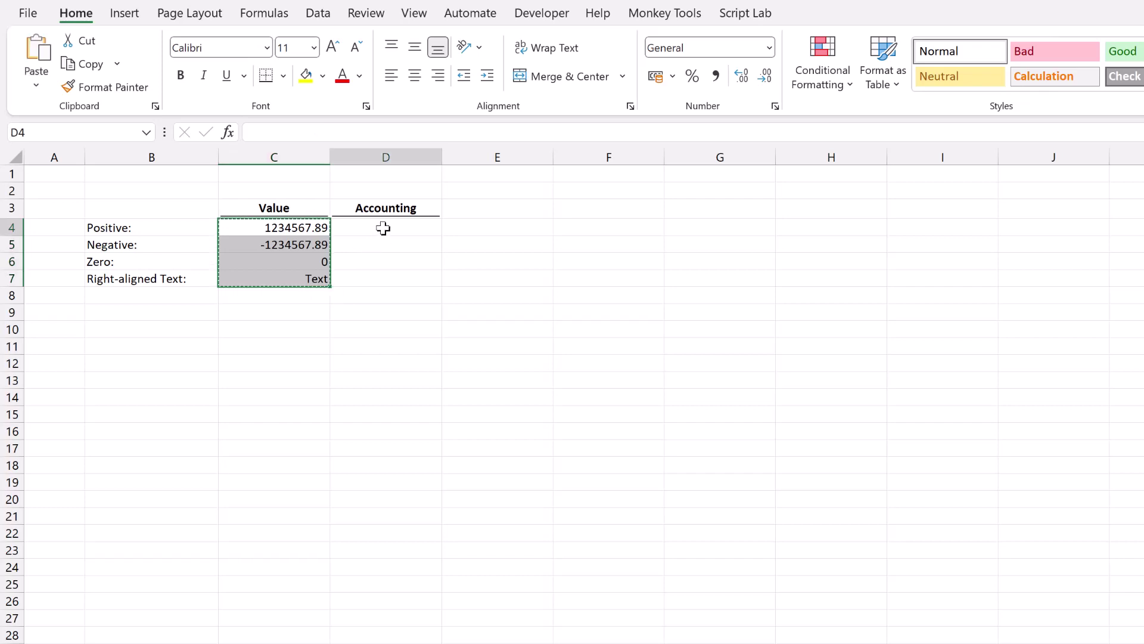
{"action": "key", "text": "ctrl+v"}
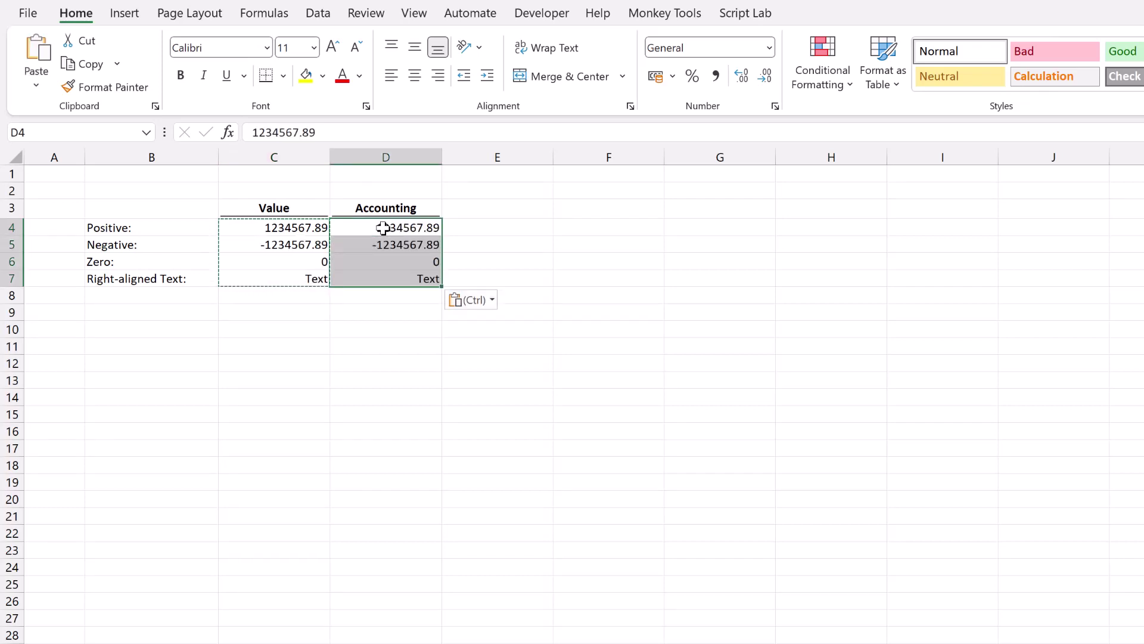
{"action": "key", "text": "Escape"}
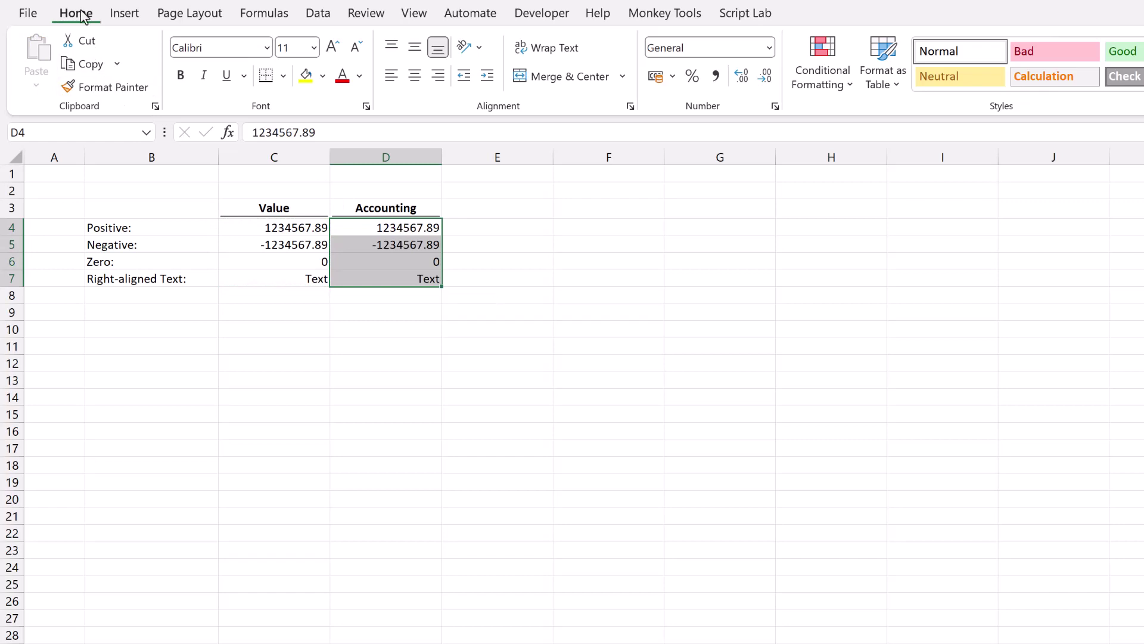
Apply the Accounting number format to D4:D7 and check the negative value in D5.
{"action": "left_click", "coordinate": [768, 51]}
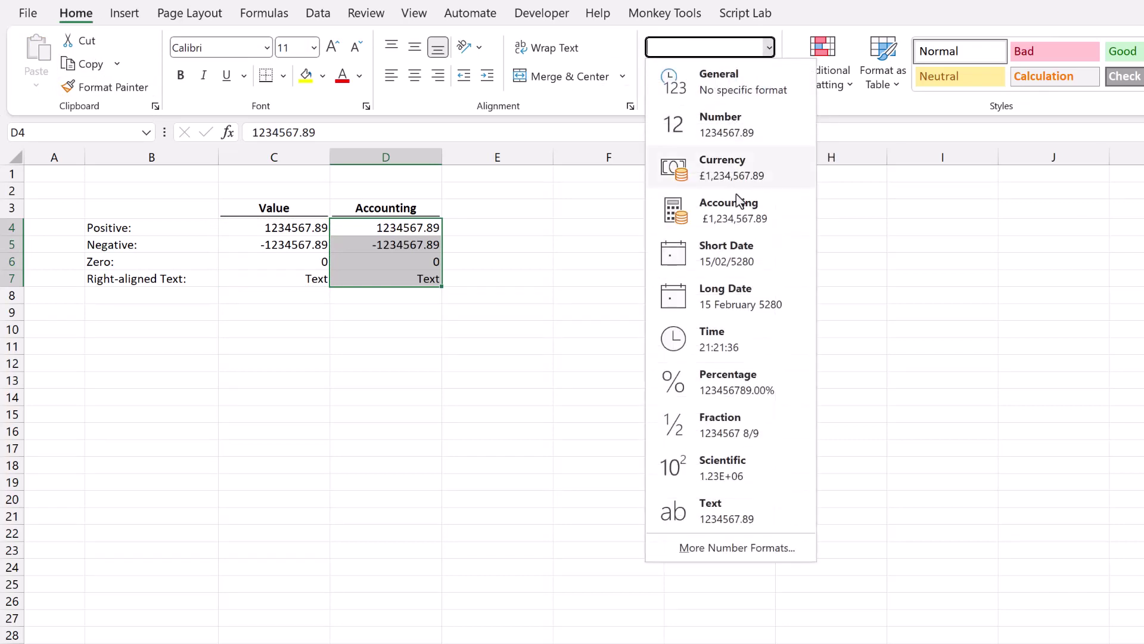
{"action": "left_click", "coordinate": [744, 218]}
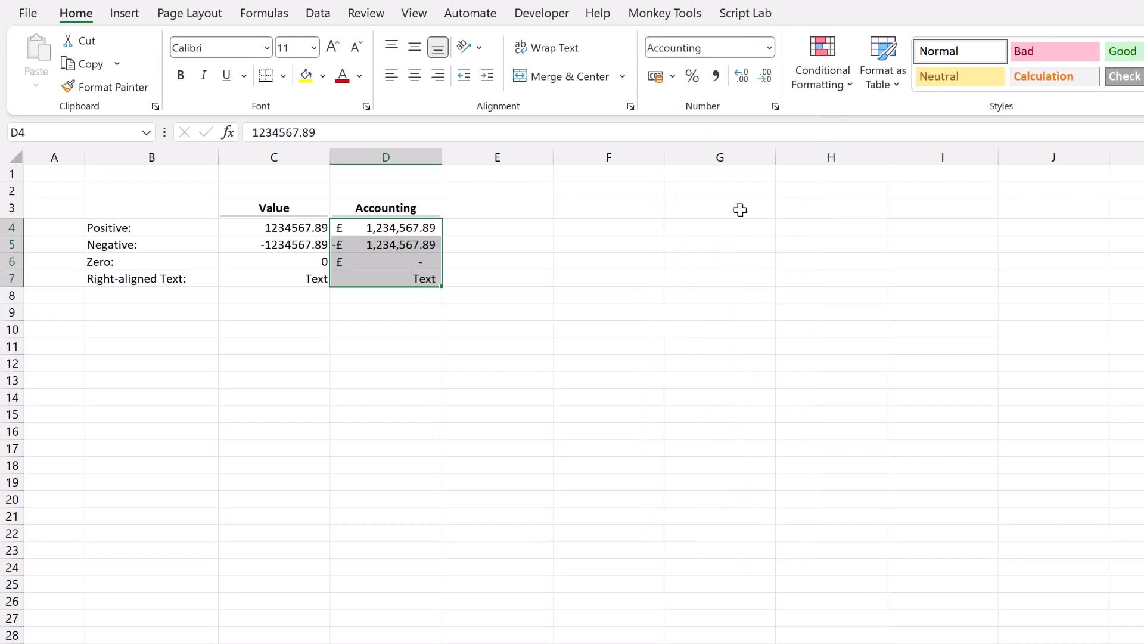
{"action": "left_click", "coordinate": [382, 245]}
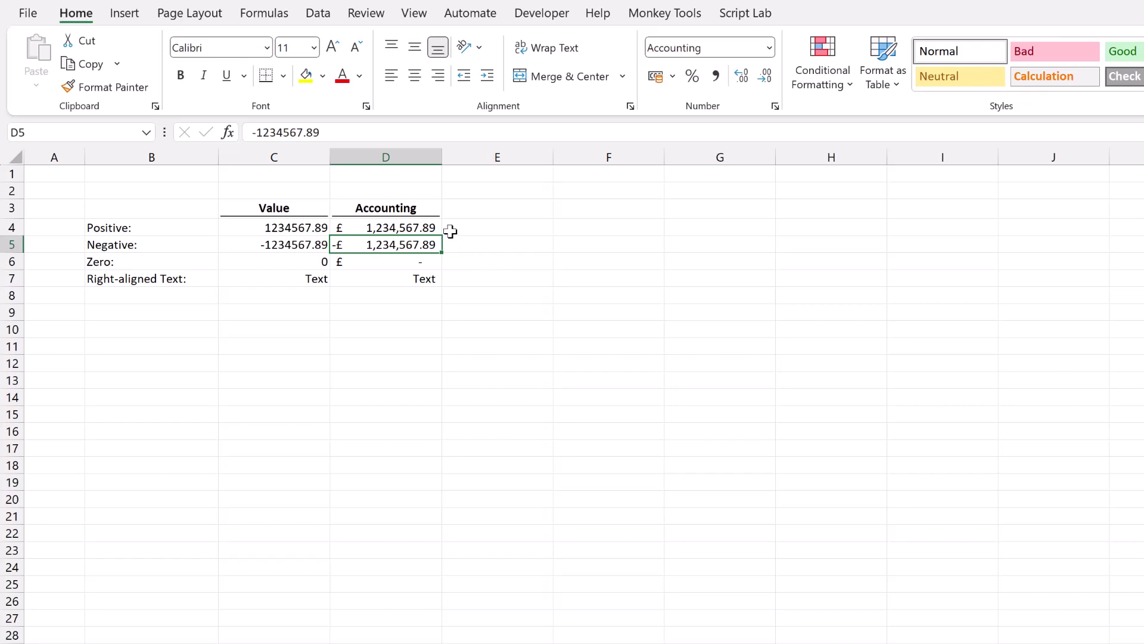
Select the Accounting heading cell above the formatted values.
{"action": "left_click", "coordinate": [396, 209]}
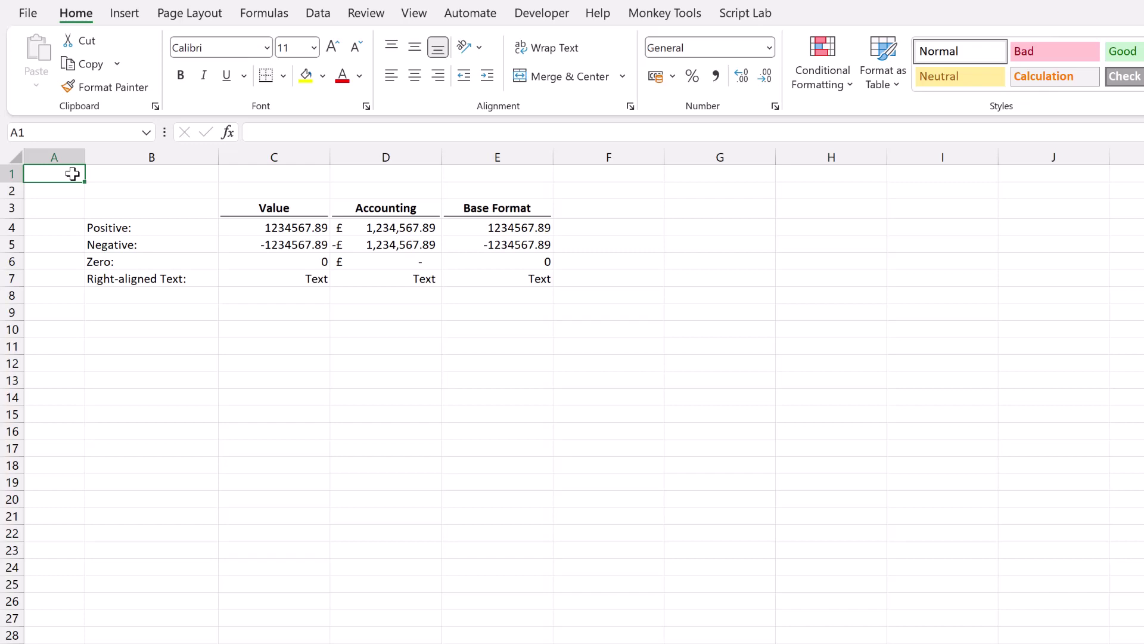
Open the full Format Cells settings for the Base Format values E4:E7.
{"action": "left_click_drag", "start_coordinate": [523, 227], "coordinate": [531, 277]}
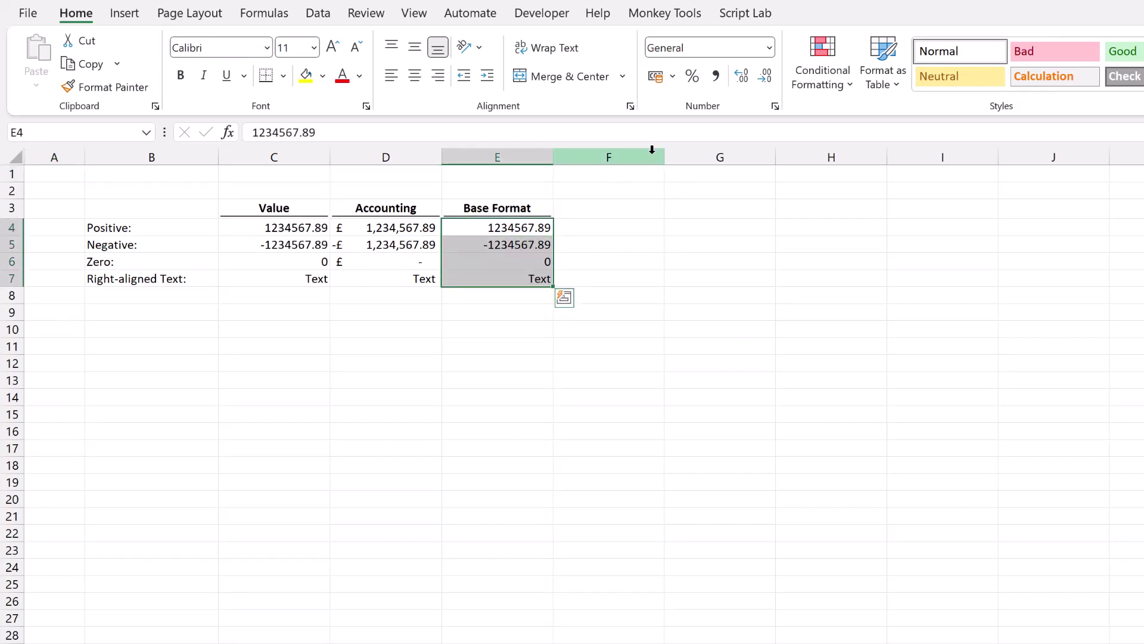
{"action": "left_click", "coordinate": [770, 53]}
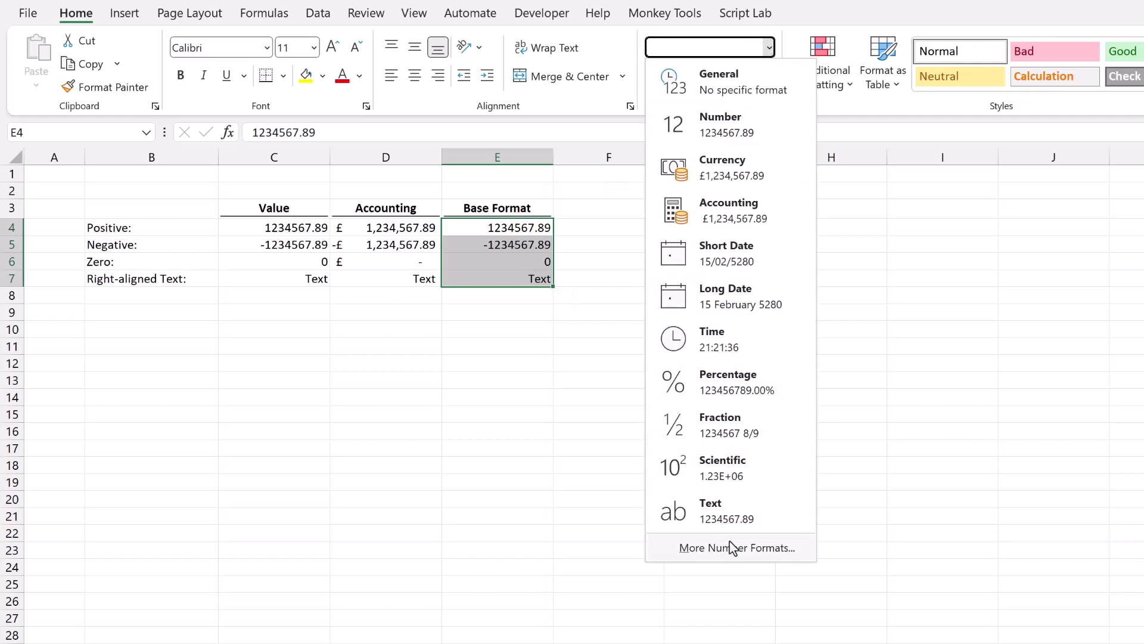
{"action": "left_click", "coordinate": [733, 547]}
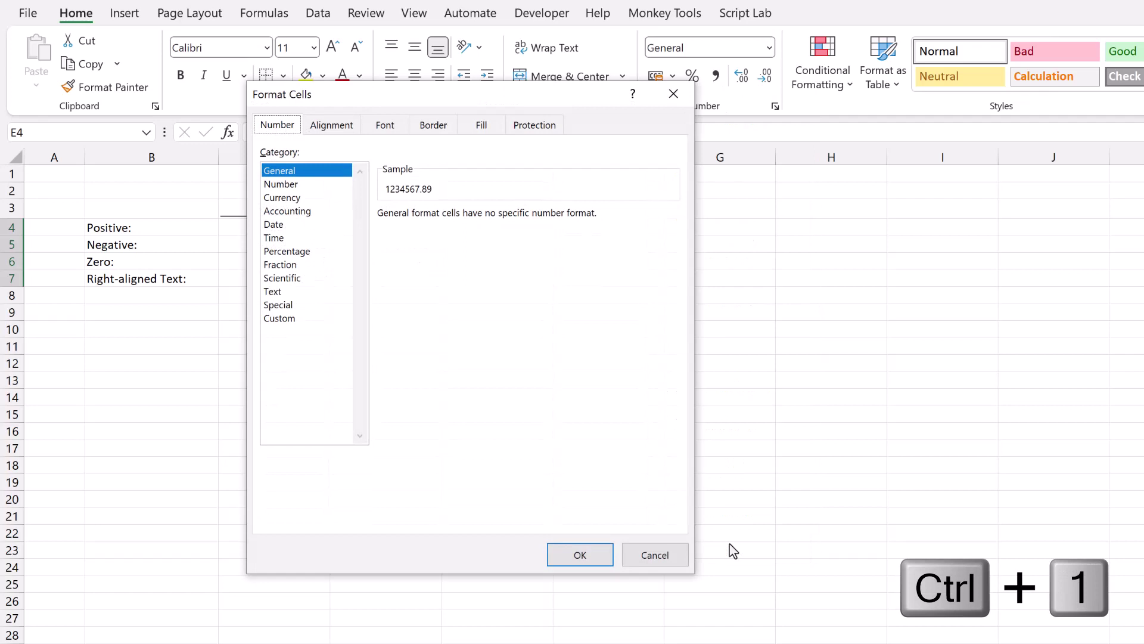
Choose Custom and replace General with 'Section 1 ; Section 2 ; Section 3 ; Section 4'.
{"action": "left_click", "coordinate": [289, 320]}
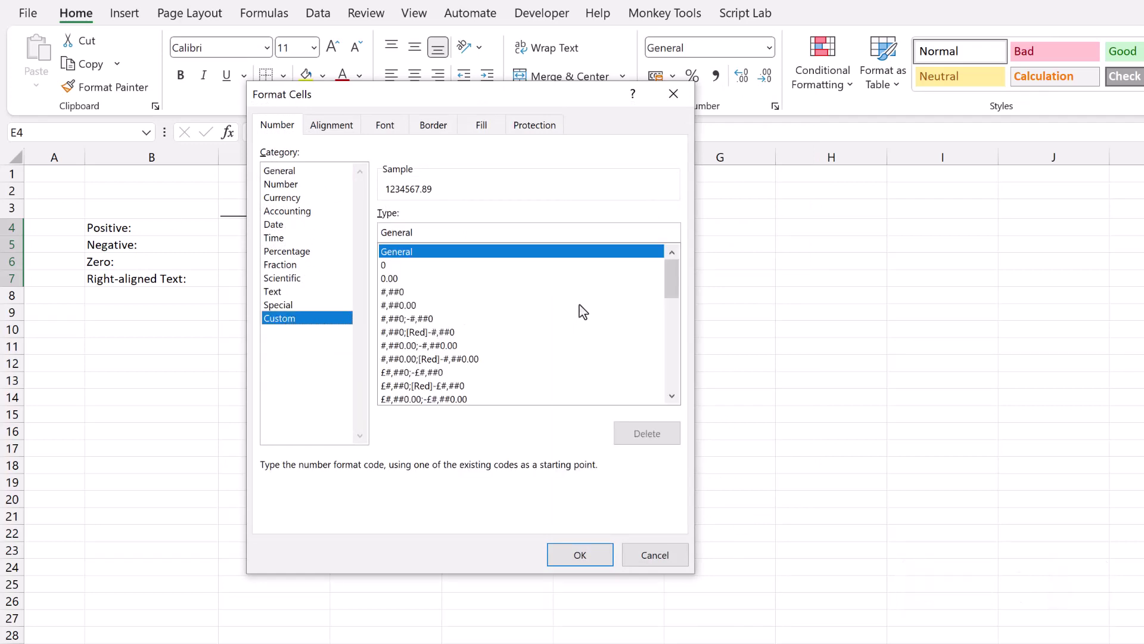
{"action": "mouse_move", "coordinate": [672, 285]}
{"action": "left_mouse_down"}
{"action": "mouse_move", "coordinate": [680, 386]}
{"action": "mouse_move", "coordinate": [679, 277]}
{"action": "left_mouse_up"}
{"action": "left_click_drag", "start_coordinate": [452, 231], "coordinate": [381, 231]}
{"action": "key", "text": "BackSpace"}
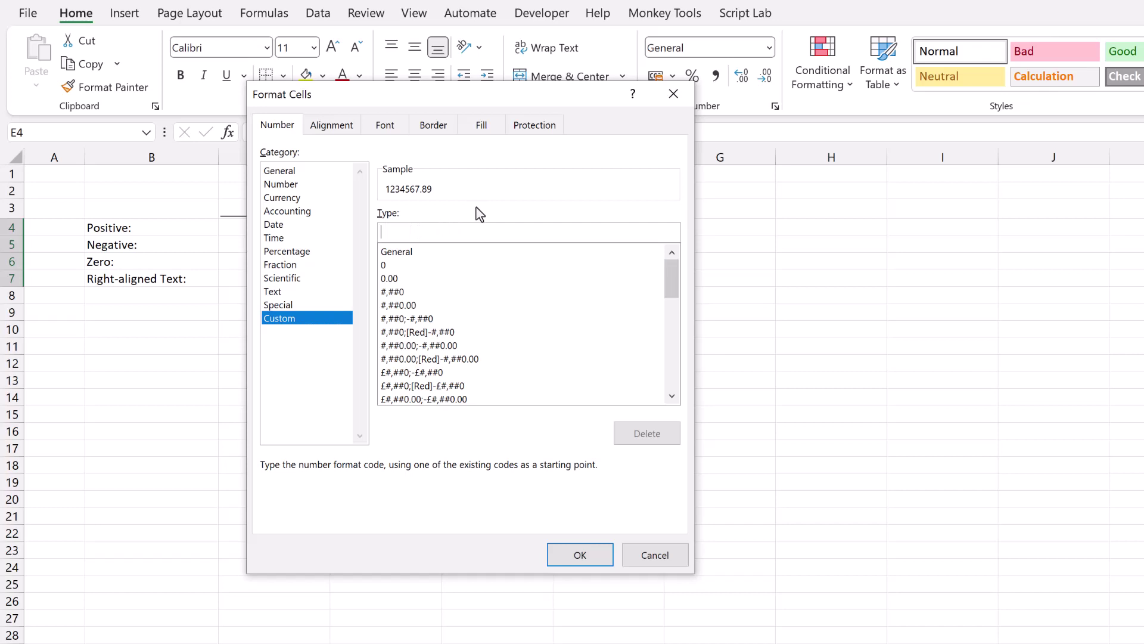
{"action": "type", "text": "Section 1 ; Sect"}
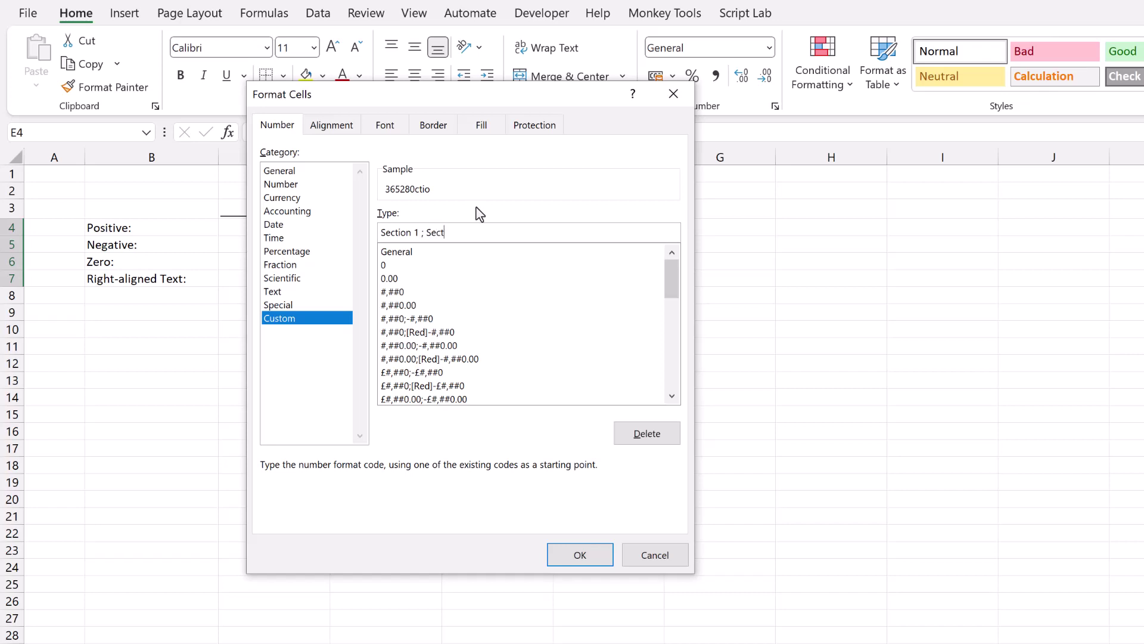
{"action": "type", "text": "ion 2 ; Section 3 ; Section 4"}
{"action": "left_click_drag", "start_coordinate": [419, 232], "coordinate": [380, 232]}
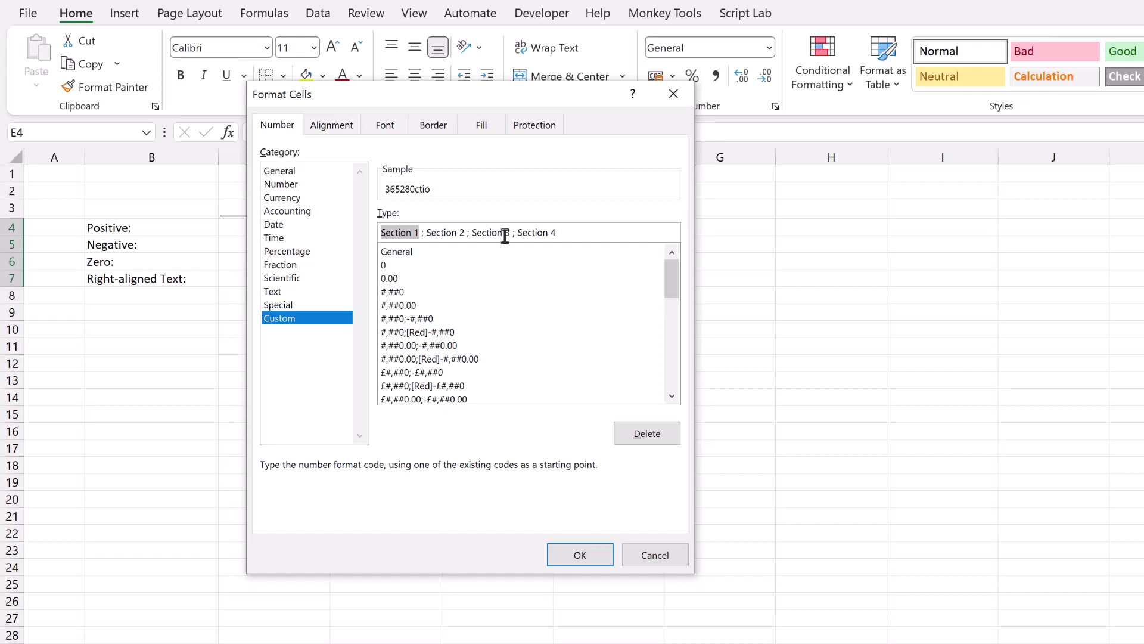
{"action": "left_click_drag", "start_coordinate": [556, 232], "coordinate": [379, 237]}
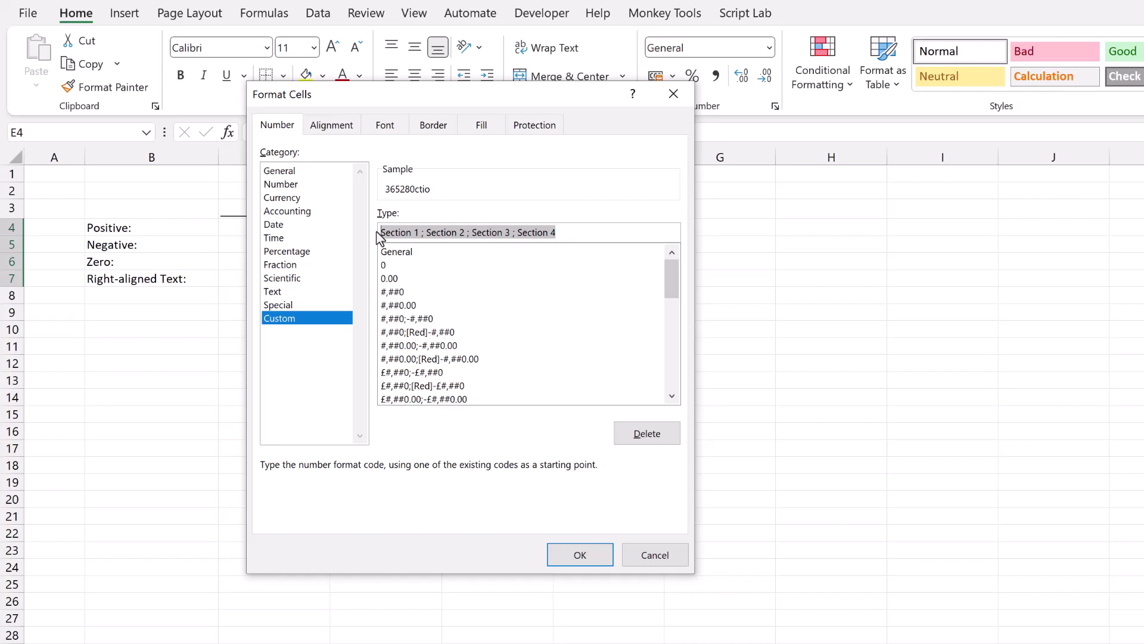
Type the thousands-separated code #,##0 over the selected placeholder text.
{"action": "type", "text": "#,##"}
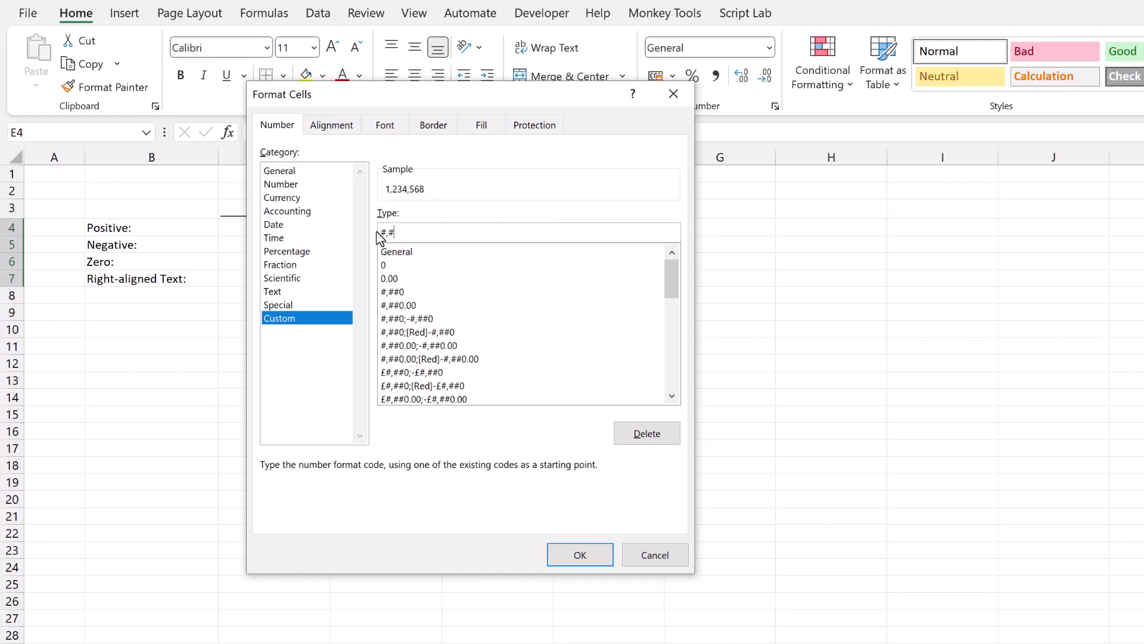
{"action": "type", "text": "0"}
Extend the custom code to #,##0_);(#,##0); so negatives show in brackets.
{"action": "type", "text": ";"}
{"action": "type", "text": "(#,##0)"}
{"action": "type", "text": "_);"}
Finish the code as #,##0_);(#,##0);-_);@_) with a zero dash, and confirm.
{"action": "left_click", "coordinate": [457, 236]}
{"action": "type", "text": ";"}
{"action": "type", "text": "-"}
{"action": "type", "text": "_)"}
{"action": "type", "text": "@"}
{"action": "type", "text": "_)"}
{"action": "left_click", "coordinate": [569, 559]}
Return to the sheet at cell F5 in the new Decimal Places column.
{"action": "left_click", "coordinate": [600, 248]}
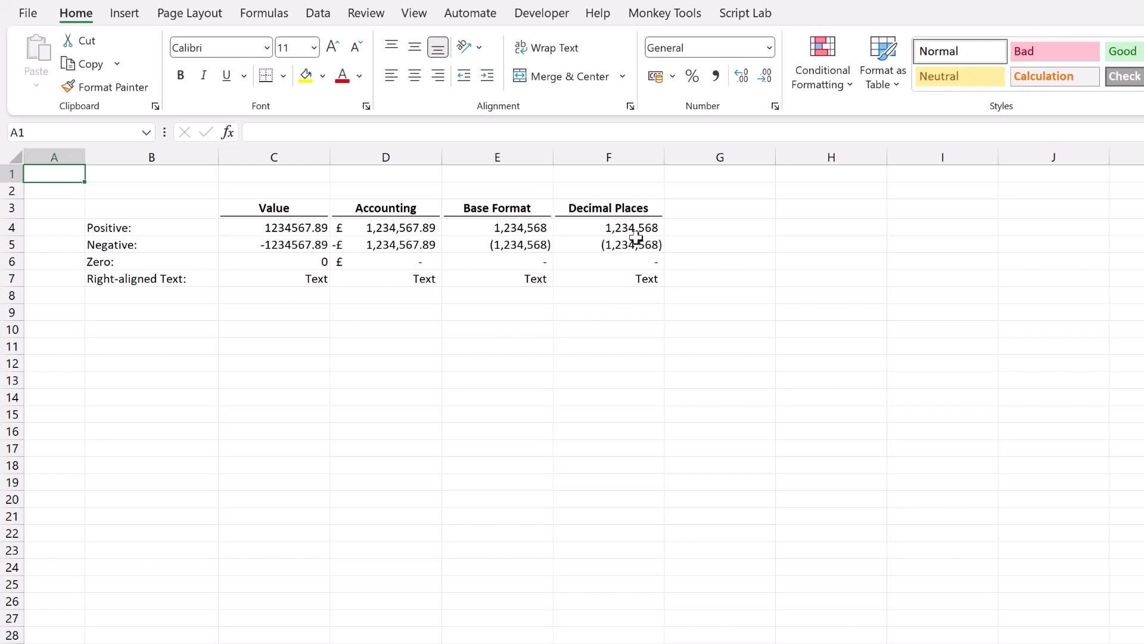
Add two decimal places to F4:F7 and check the negative and zero values in F5 and F6.
{"action": "left_click_drag", "start_coordinate": [635, 229], "coordinate": [640, 274]}
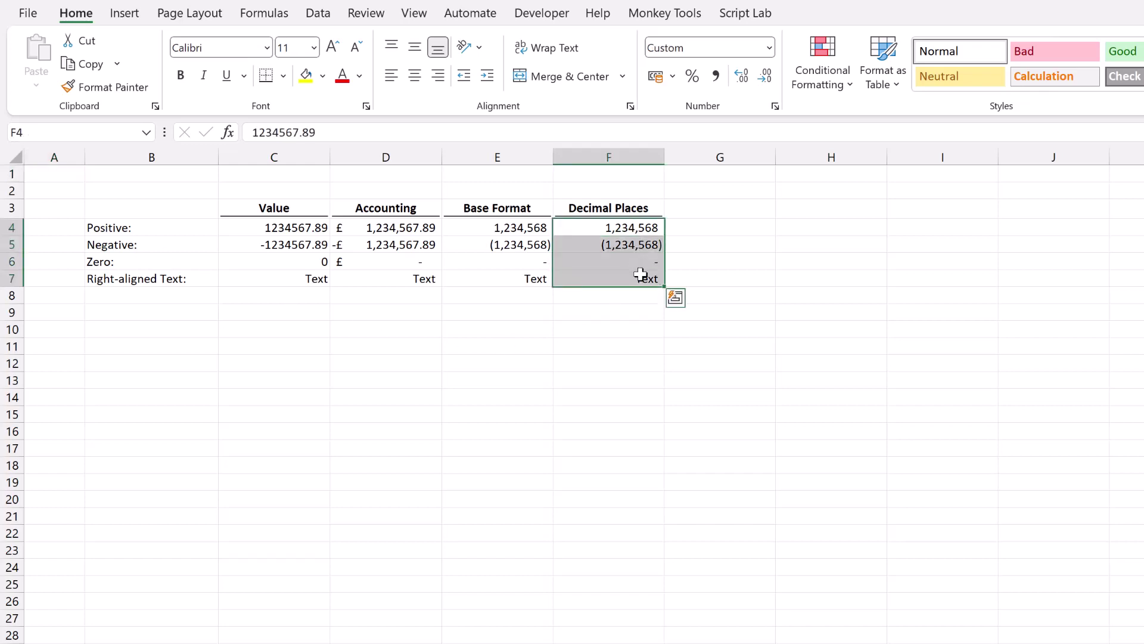
{"action": "left_click", "coordinate": [747, 79]}
{"action": "left_click", "coordinate": [746, 79]}
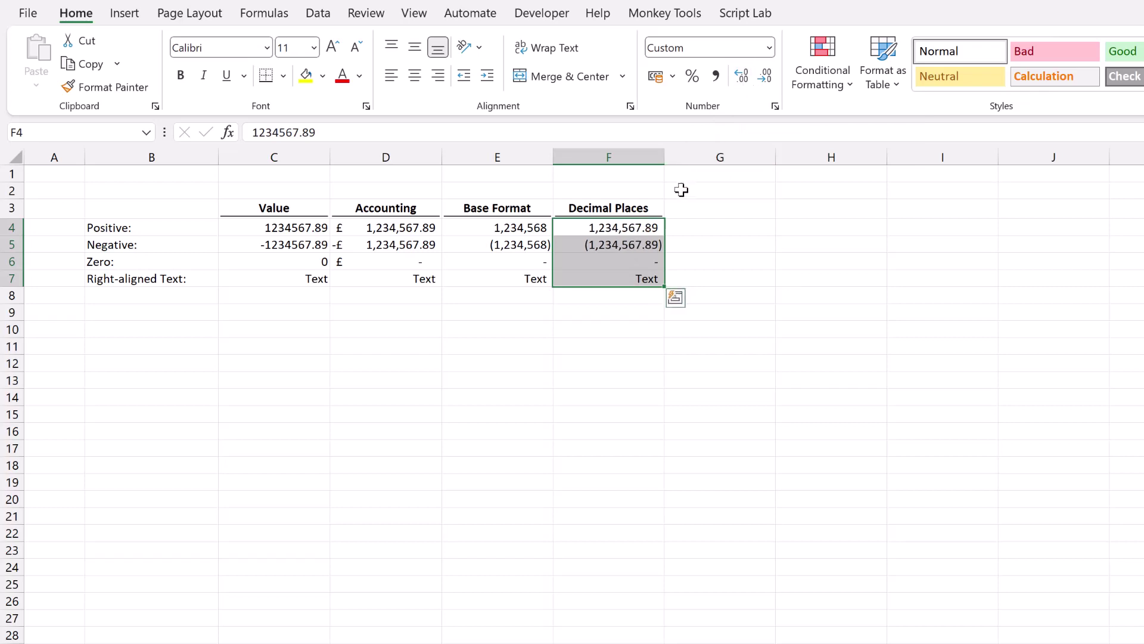
{"action": "left_click", "coordinate": [658, 224]}
{"action": "left_click", "coordinate": [652, 243]}
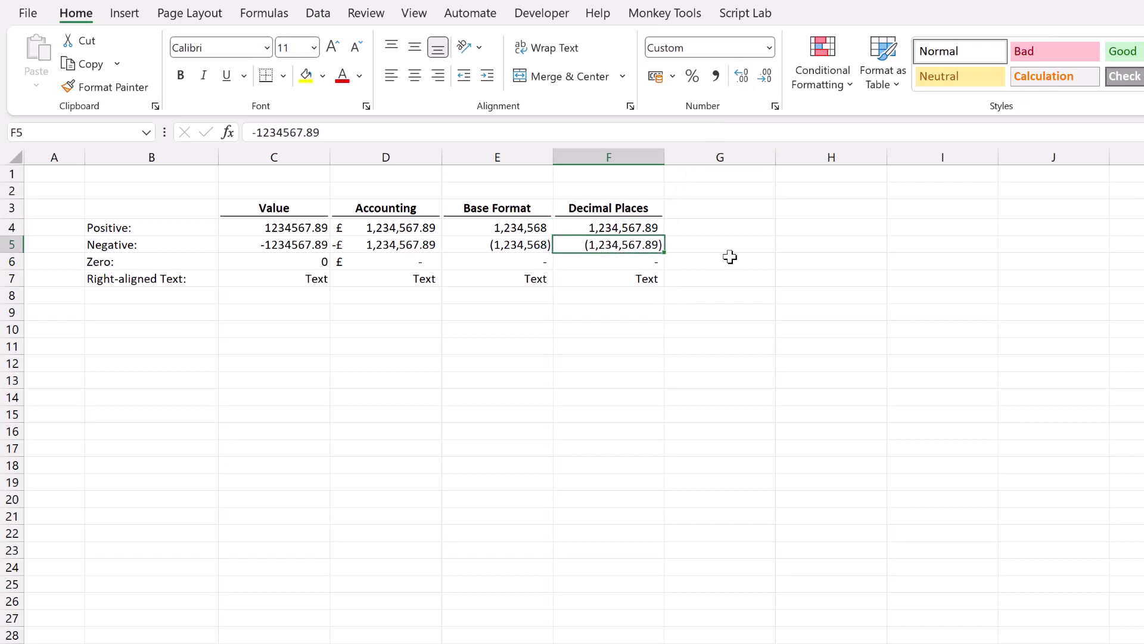
{"action": "left_click", "coordinate": [652, 259]}
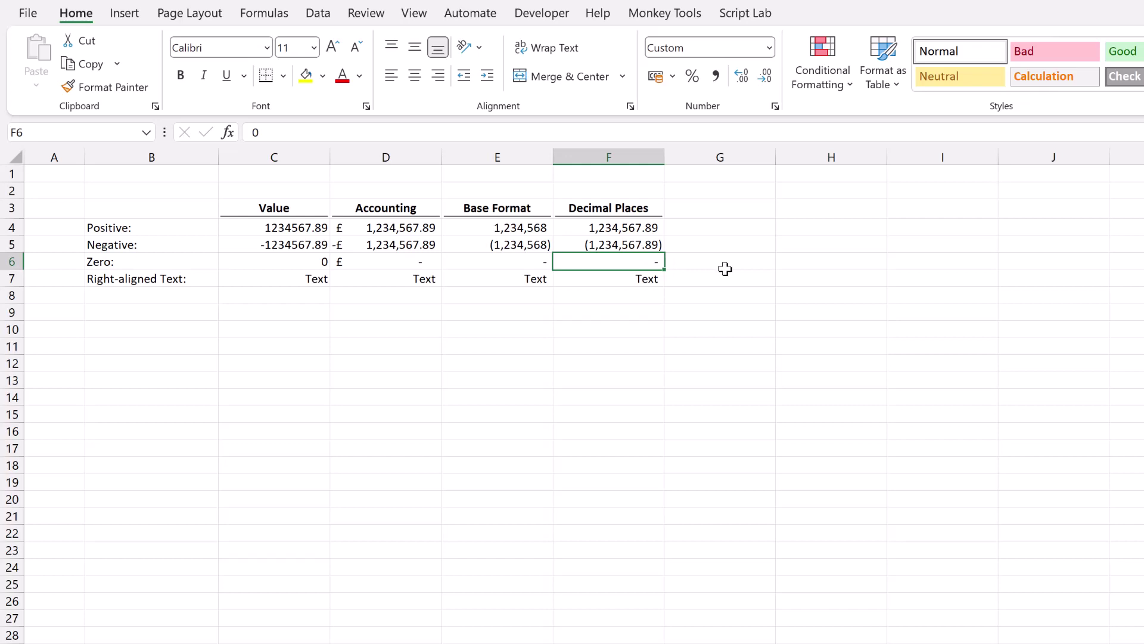
Open the full Format Cells settings for the Decimal Places values F4:F7.
{"action": "left_click_drag", "start_coordinate": [643, 230], "coordinate": [645, 279]}
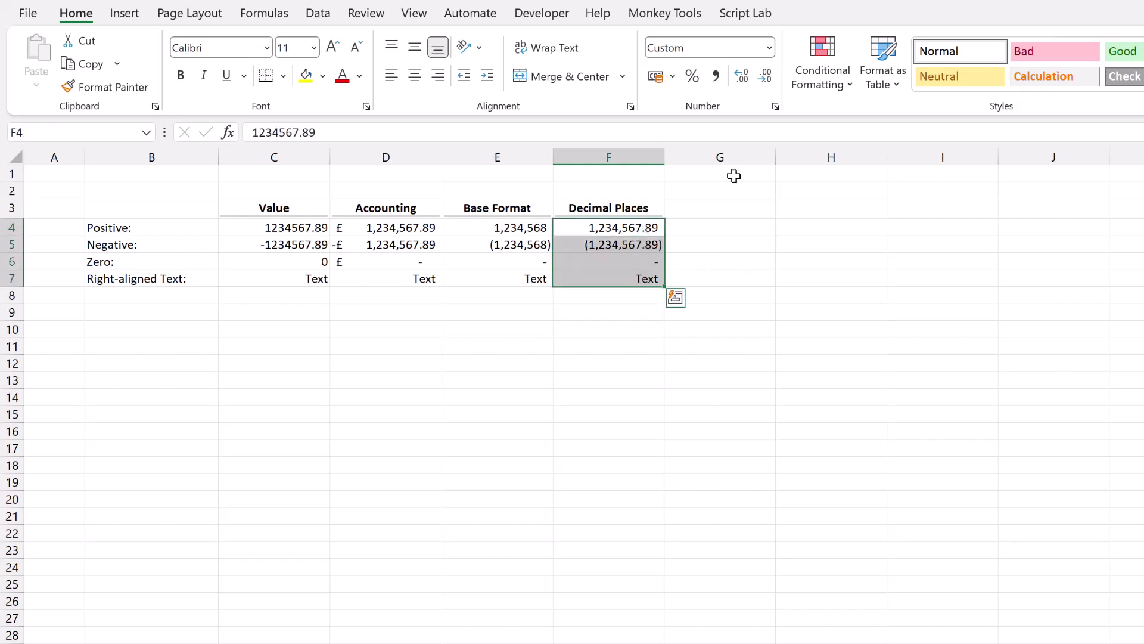
{"action": "left_click", "coordinate": [768, 47]}
{"action": "left_click", "coordinate": [745, 548]}
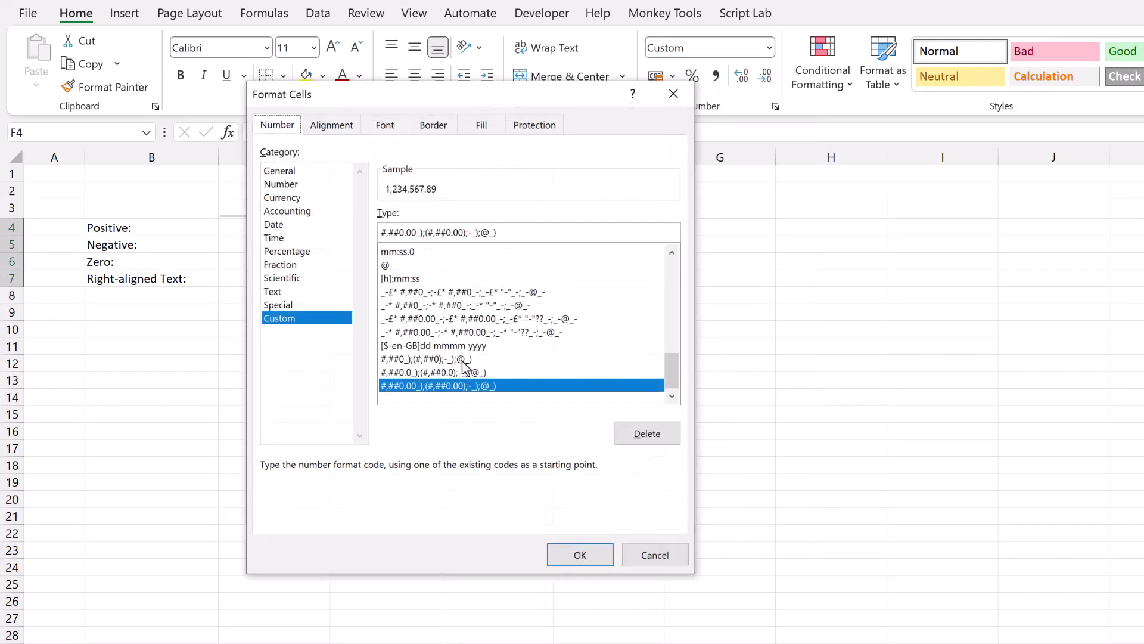
Pick the #,##0.00_) custom code and pad its zero dash by inserting _0_0.
{"action": "left_click", "coordinate": [462, 360]}
{"action": "left_click", "coordinate": [463, 372]}
{"action": "left_click", "coordinate": [461, 386]}
{"action": "left_click", "coordinate": [471, 231]}
{"action": "type", "text": "_"}
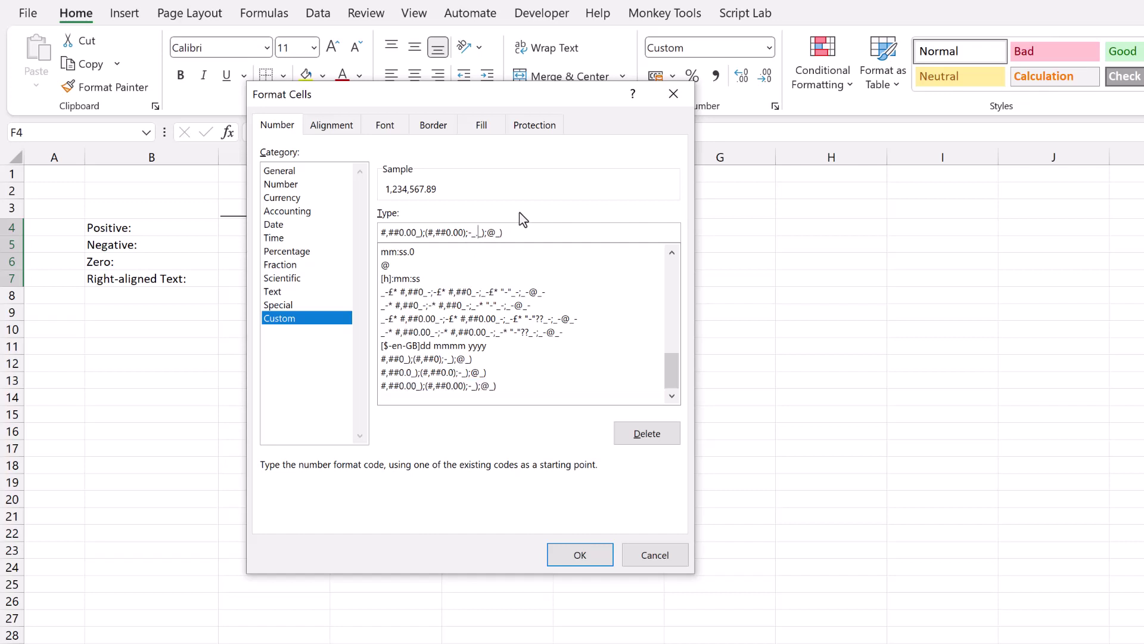
{"action": "type", "text": "0_0"}
Apply the #,##0.00;(#,##0.00);- custom format to the Decimal Places cells F4:F7.
{"action": "left_click", "coordinate": [605, 556]}
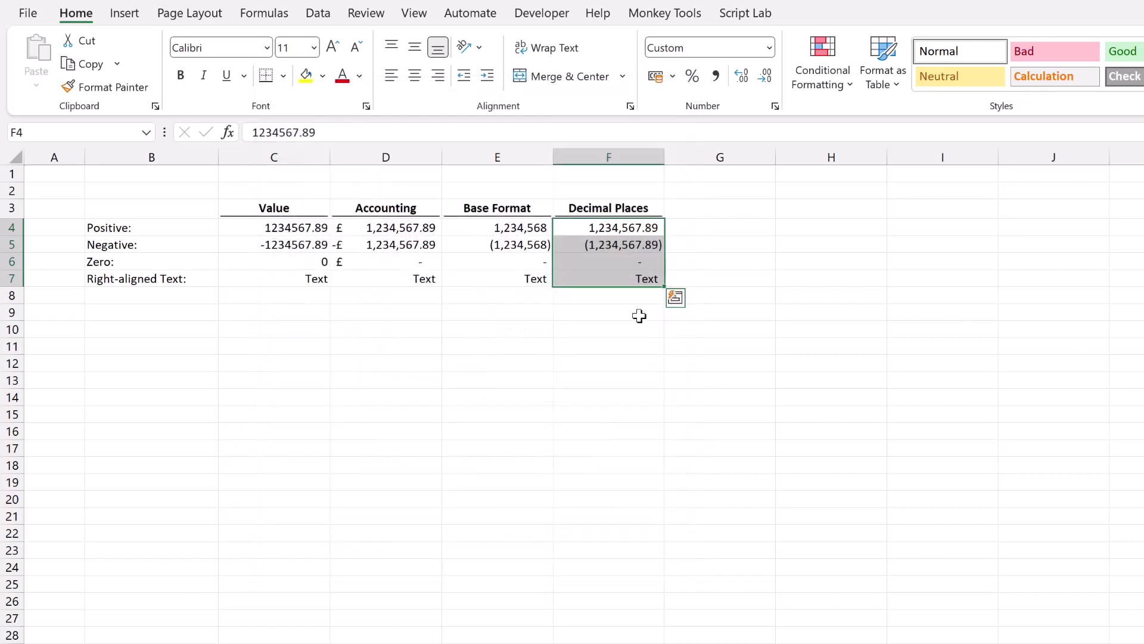
Check the zero cell's stored value, then select the Significant Digits values G4:G7.
{"action": "left_click", "coordinate": [639, 264]}
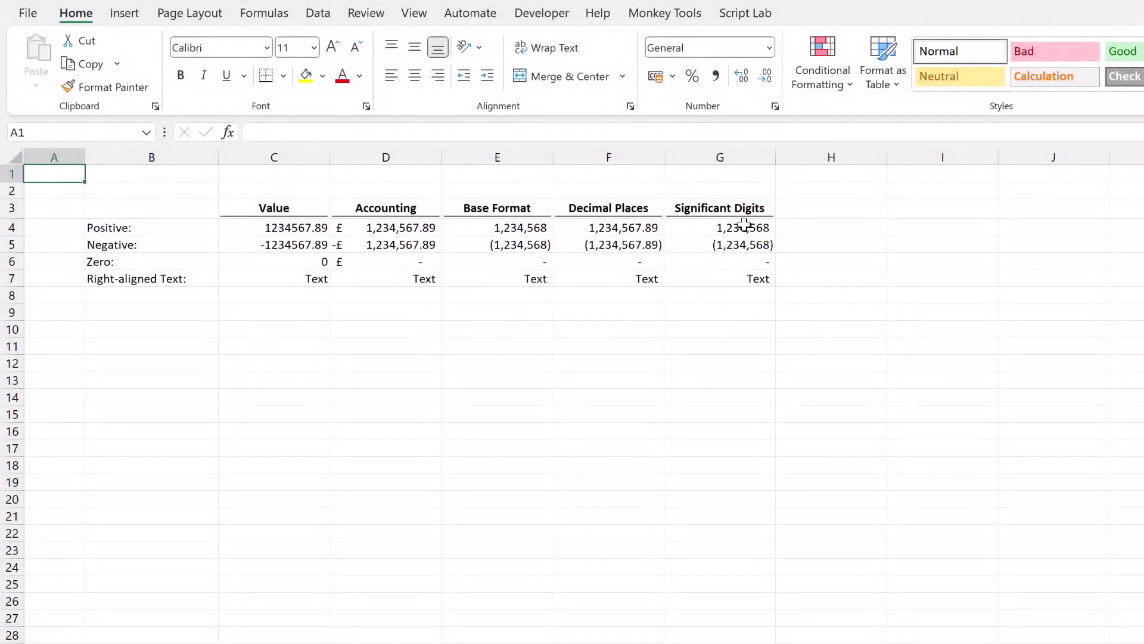
{"action": "left_click_drag", "start_coordinate": [745, 225], "coordinate": [750, 275]}
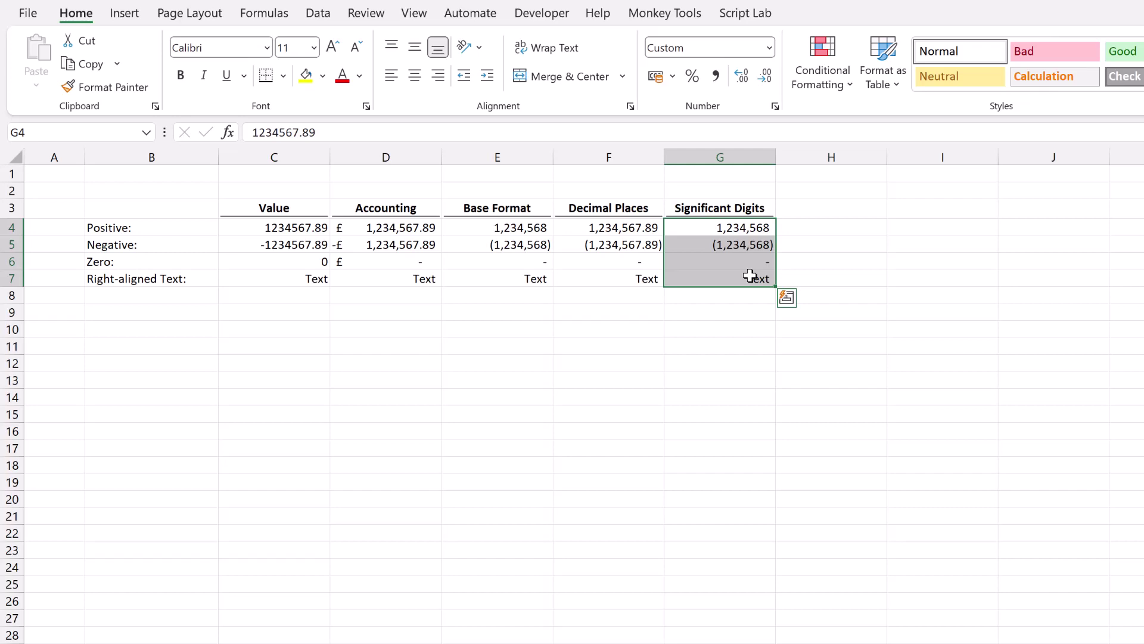
Add a thousands comma after #,##0 in G4:G7's custom code, showing 1,235 and (1,235).
{"action": "left_click", "coordinate": [768, 47]}
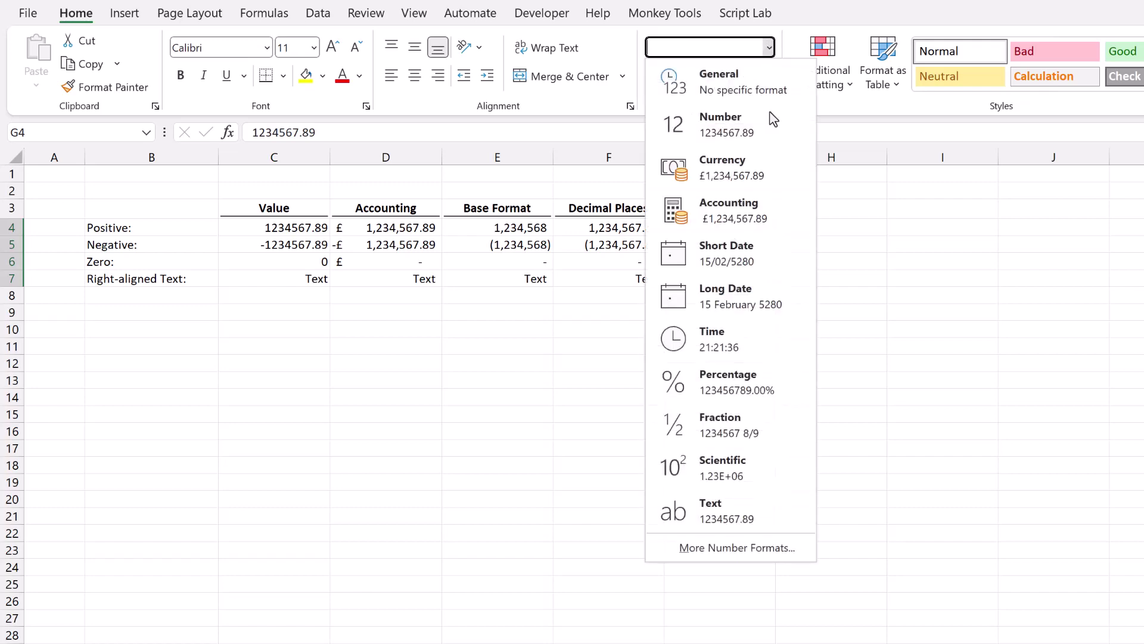
{"action": "left_click", "coordinate": [765, 545]}
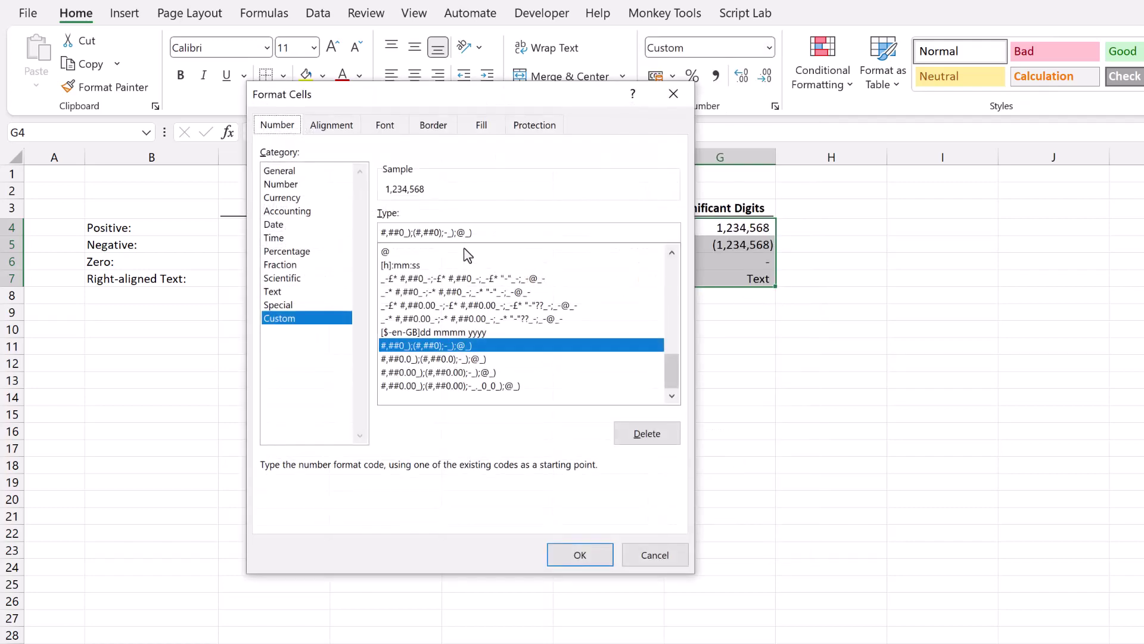
{"action": "left_click", "coordinate": [403, 234]}
{"action": "type", "text": ",##0"}
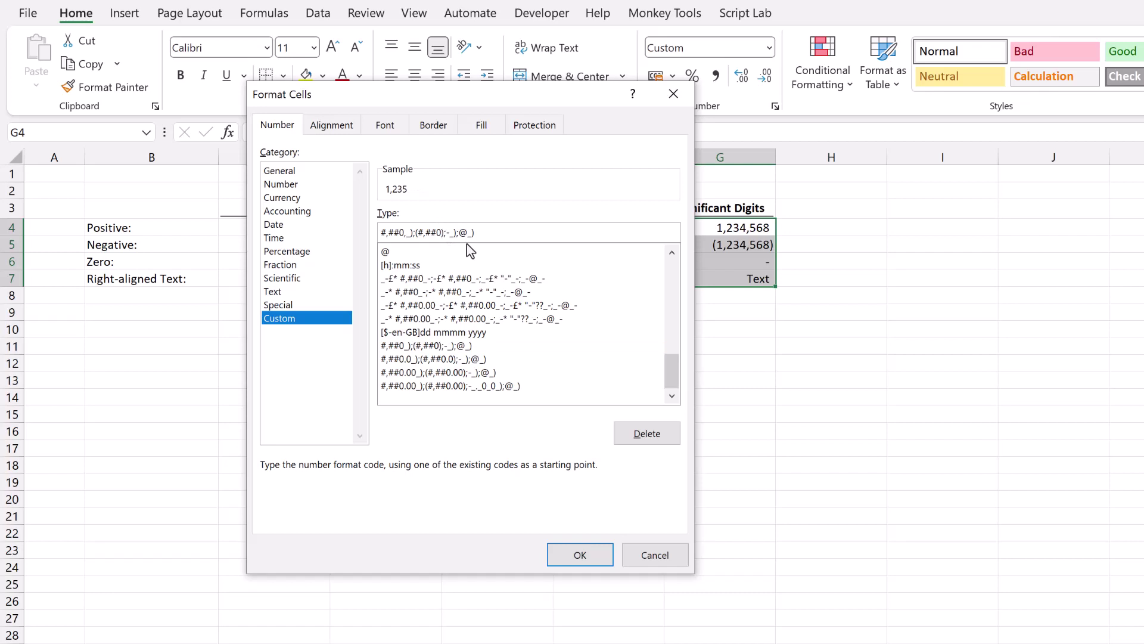
{"action": "type", "text": ","}
{"action": "left_click", "coordinate": [581, 555]}
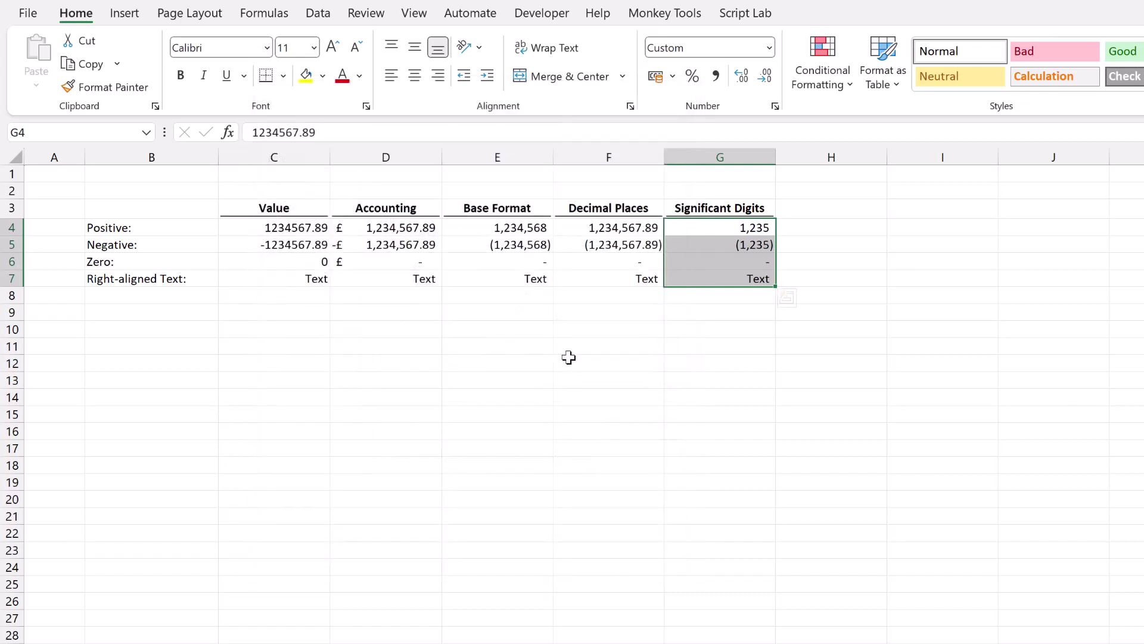
{"action": "left_click_drag", "start_coordinate": [337, 133], "coordinate": [245, 133]}
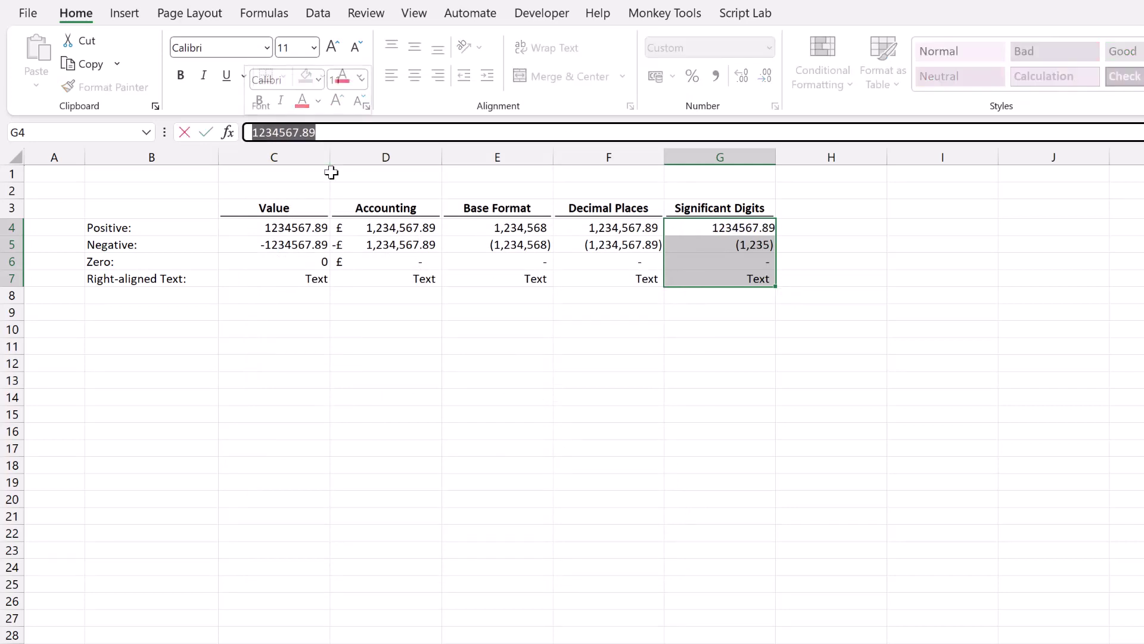
{"action": "key", "text": "Escape"}
{"action": "left_click", "coordinate": [761, 233]}
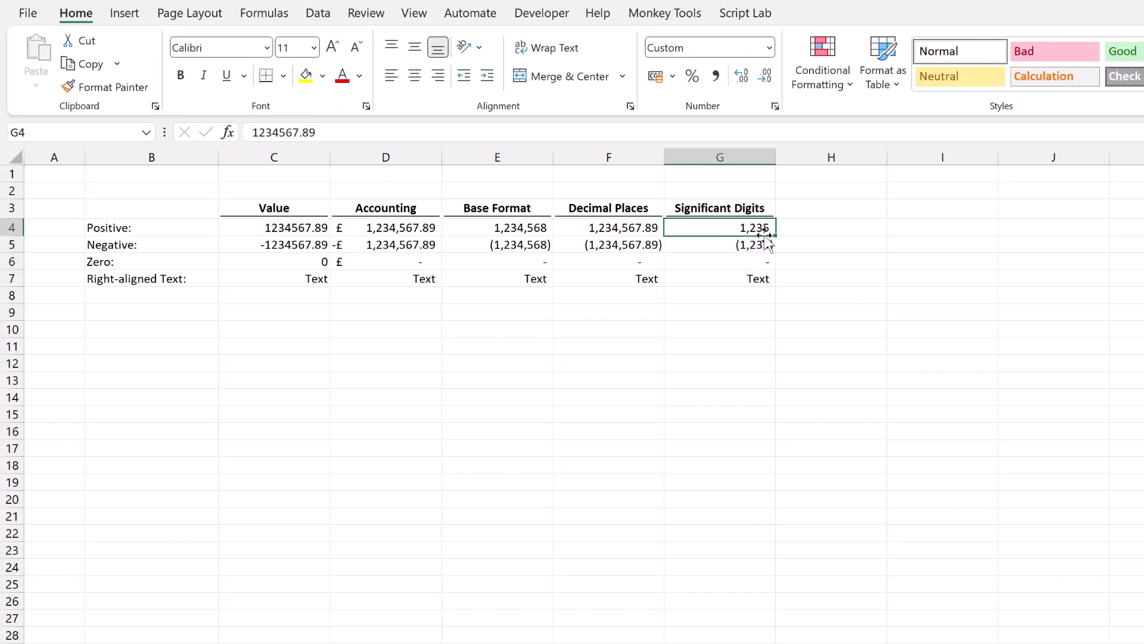
{"action": "left_click", "coordinate": [763, 242]}
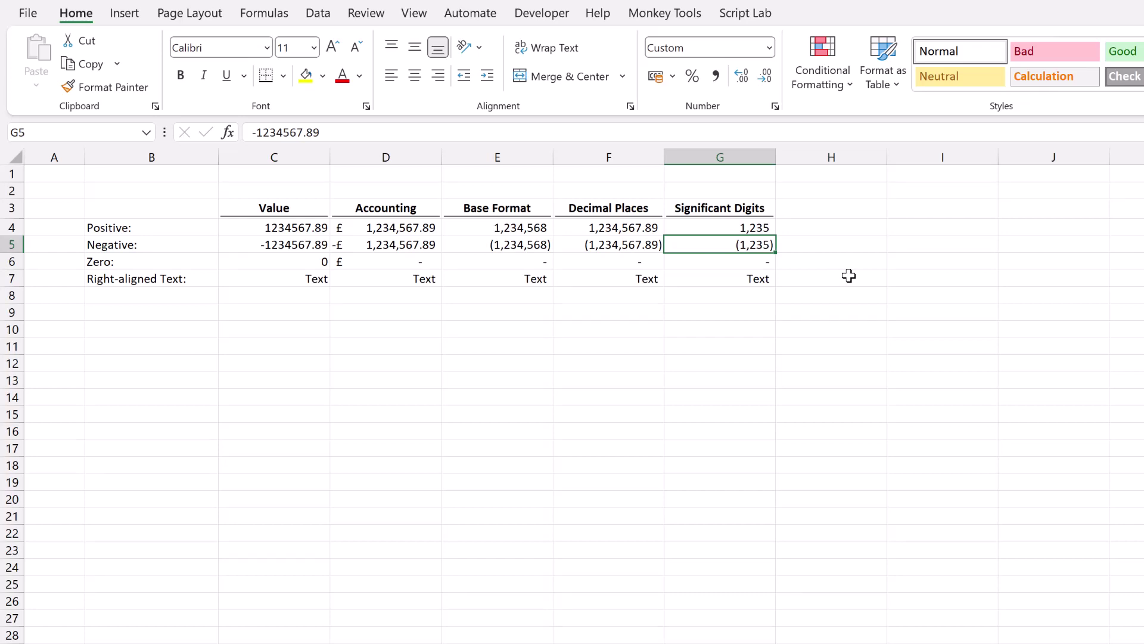
Change G4:G7's code to #,##0.0,,_);(#,##0.0,,);-_._0_);@_) so values read 1.2 and (1.2).
{"action": "left_click_drag", "start_coordinate": [752, 230], "coordinate": [758, 279]}
{"action": "left_click", "coordinate": [768, 48]}
{"action": "left_click", "coordinate": [752, 546]}
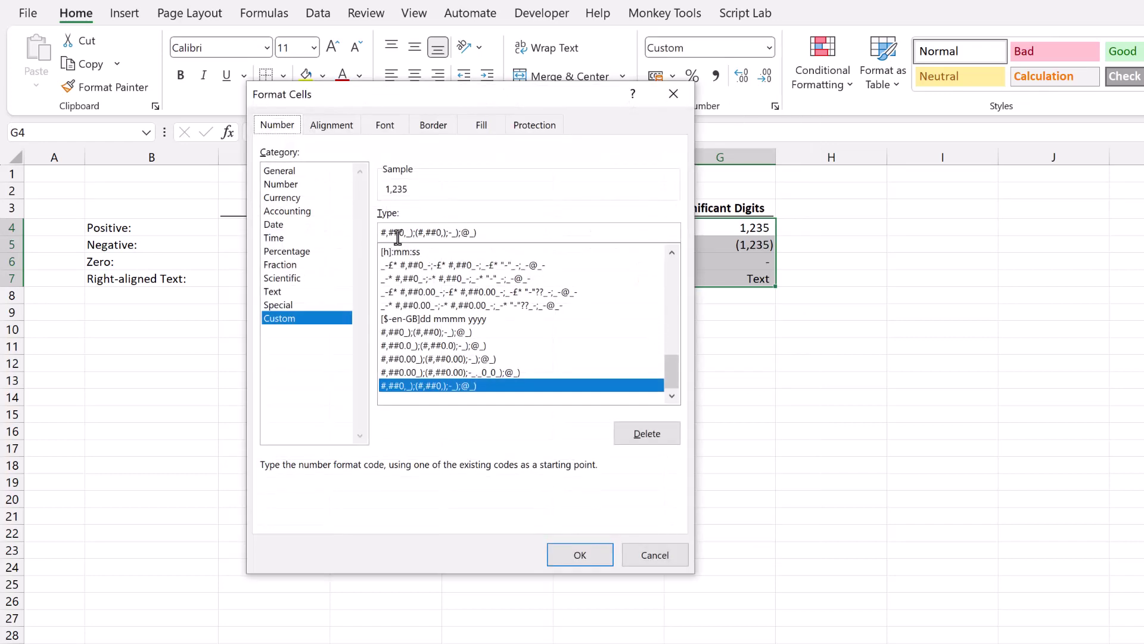
{"action": "left_click", "coordinate": [405, 233]}
{"action": "type", "text": ","}
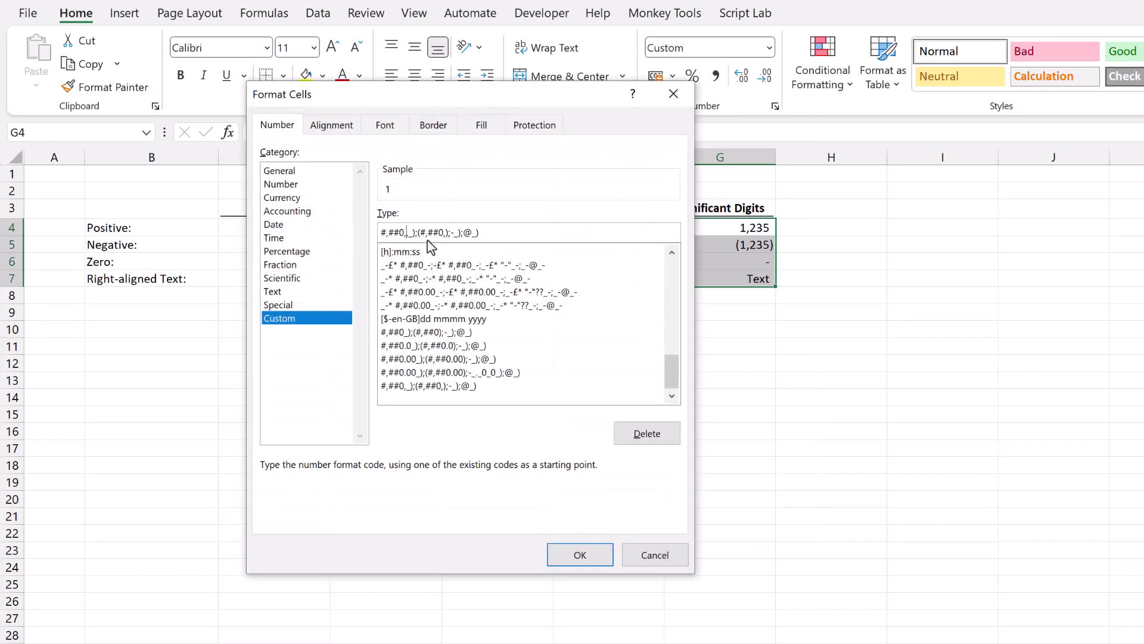
{"action": "left_click", "coordinate": [445, 233]}
{"action": "left_click", "coordinate": [403, 234]}
{"action": "type", "text": ","}
{"action": "type", "text": ".0"}
{"action": "left_click", "coordinate": [451, 232]}
{"action": "type", "text": ".0"}
{"action": "type", "text": "_._0"}
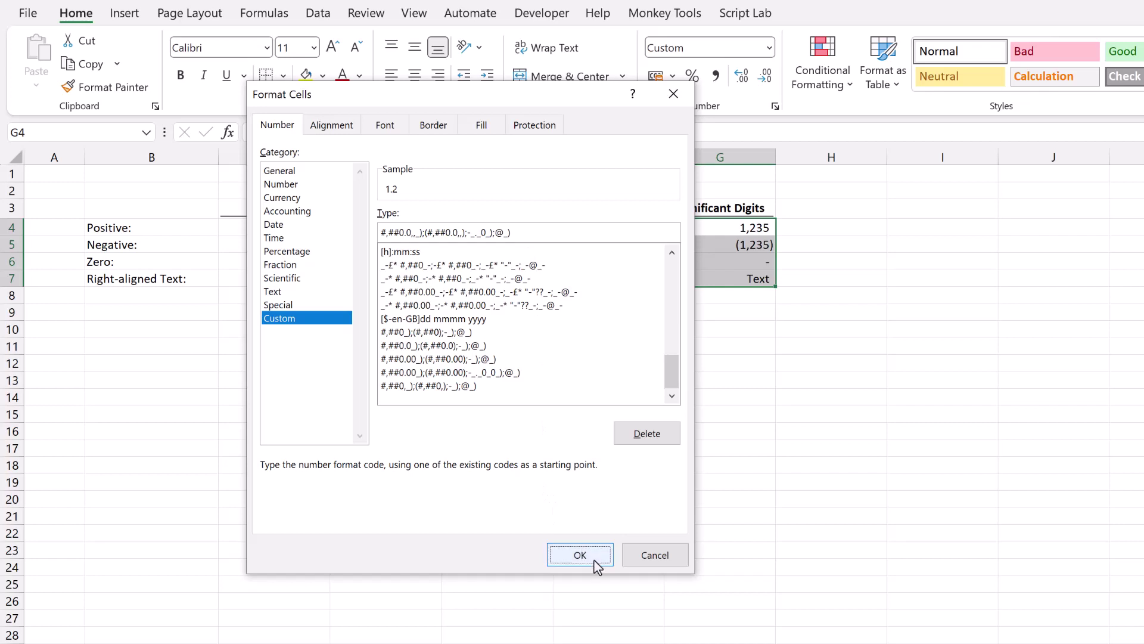
{"action": "left_click", "coordinate": [584, 555]}
Inspect the stored values of G4, G5 and G6 without changing them.
{"action": "left_click", "coordinate": [373, 132]}
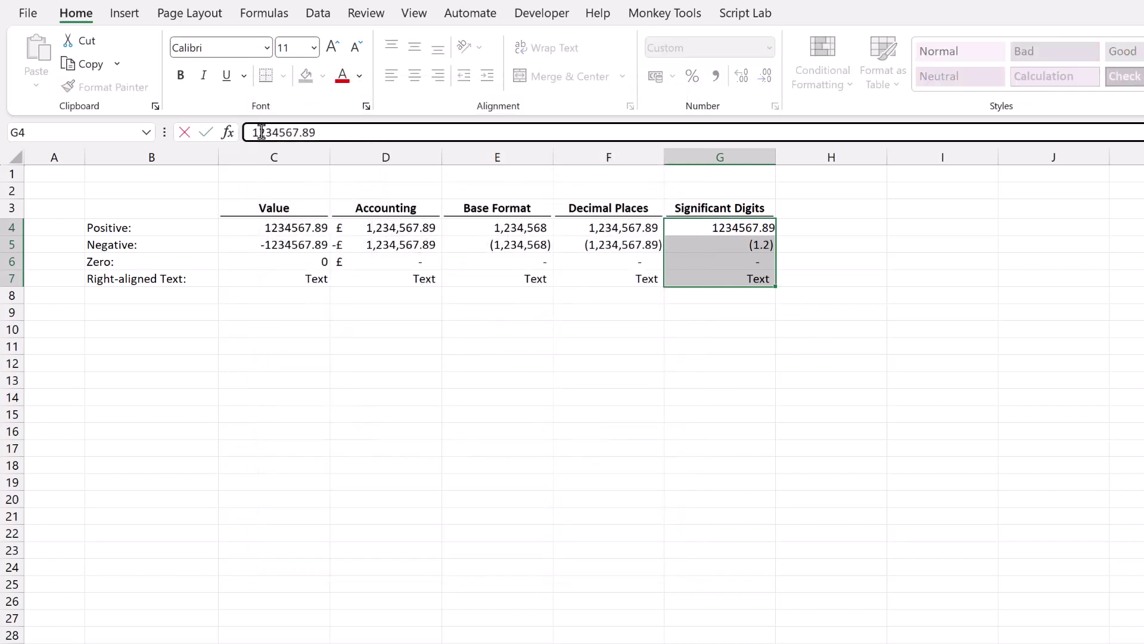
{"action": "double_click", "coordinate": [255, 132]}
{"action": "key", "text": "Escape"}
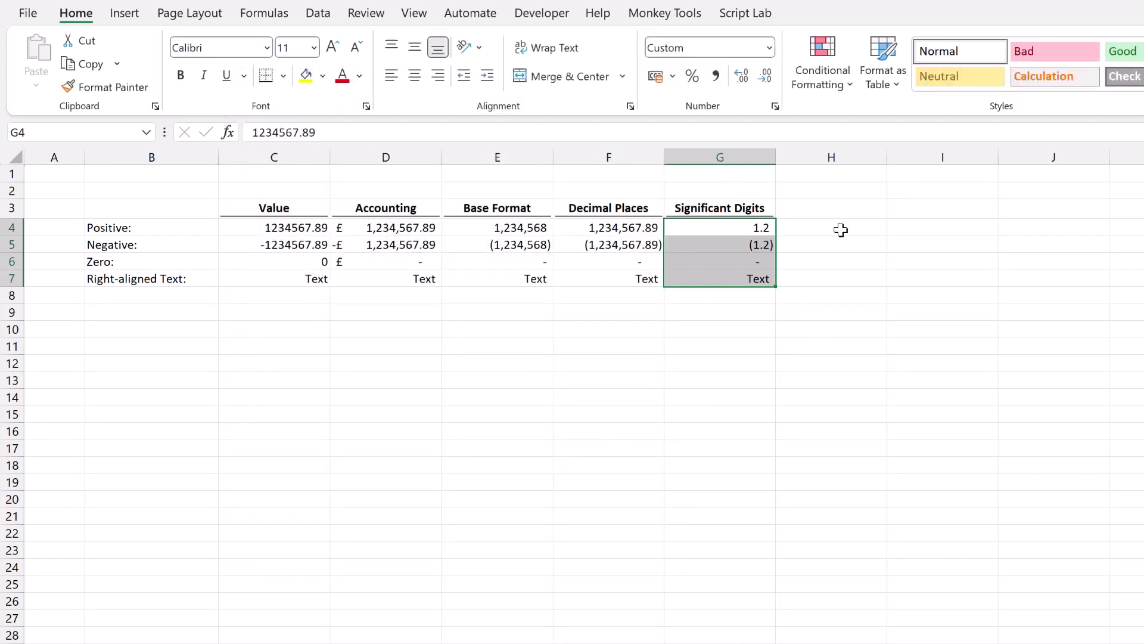
{"action": "left_click", "coordinate": [763, 231]}
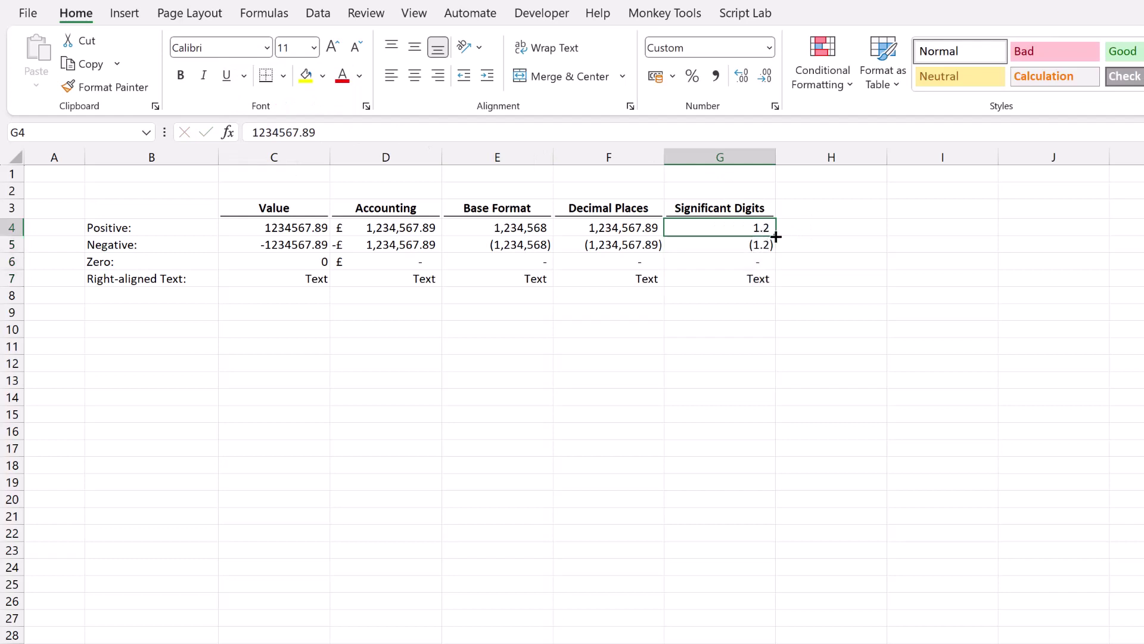
{"action": "left_click", "coordinate": [765, 247]}
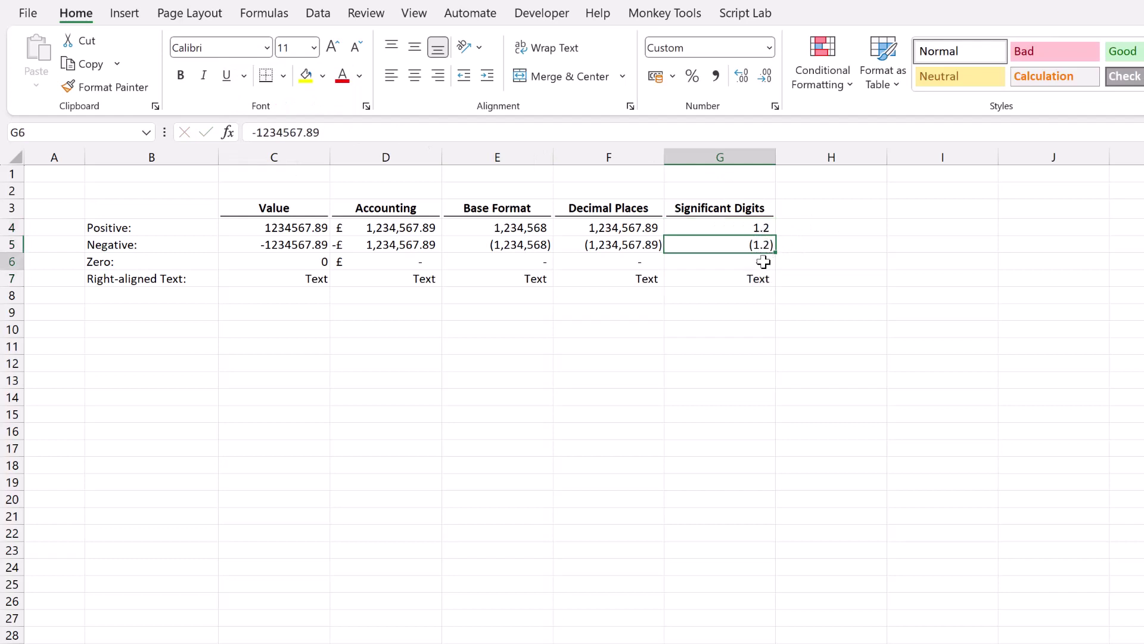
{"action": "left_click", "coordinate": [758, 262]}
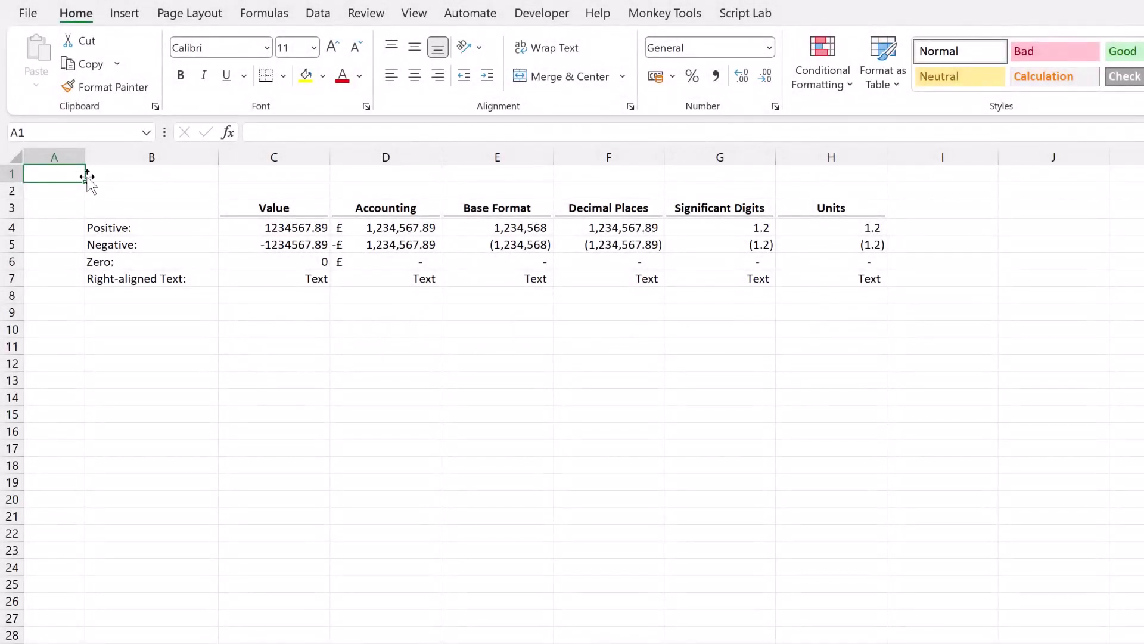
{"action": "left_click", "coordinate": [852, 209]}
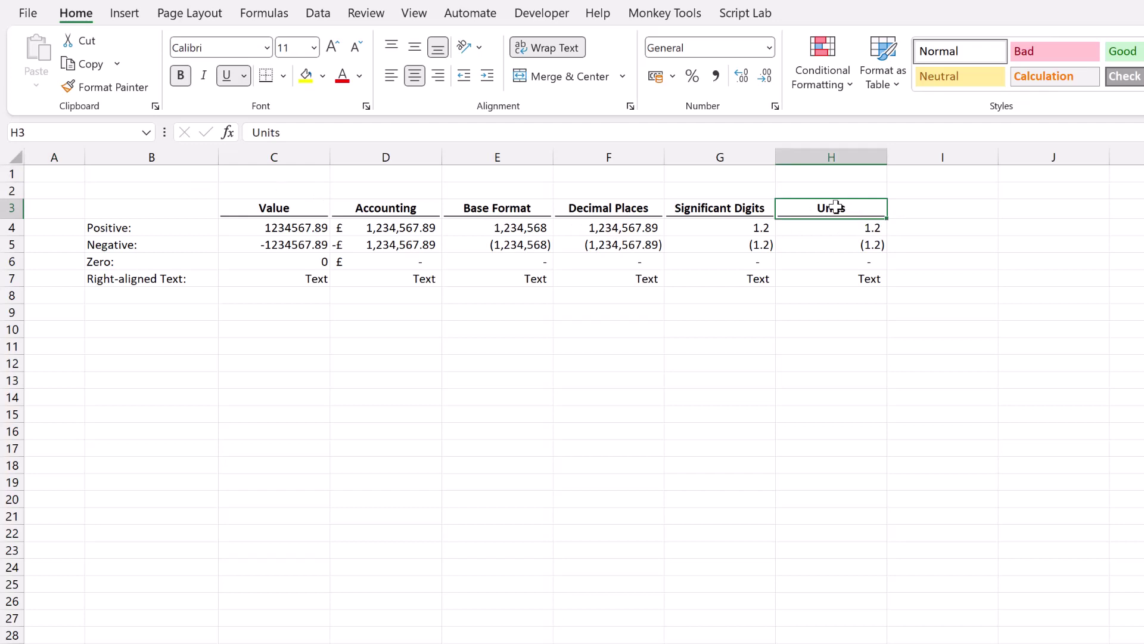
{"action": "left_click", "coordinate": [183, 223]}
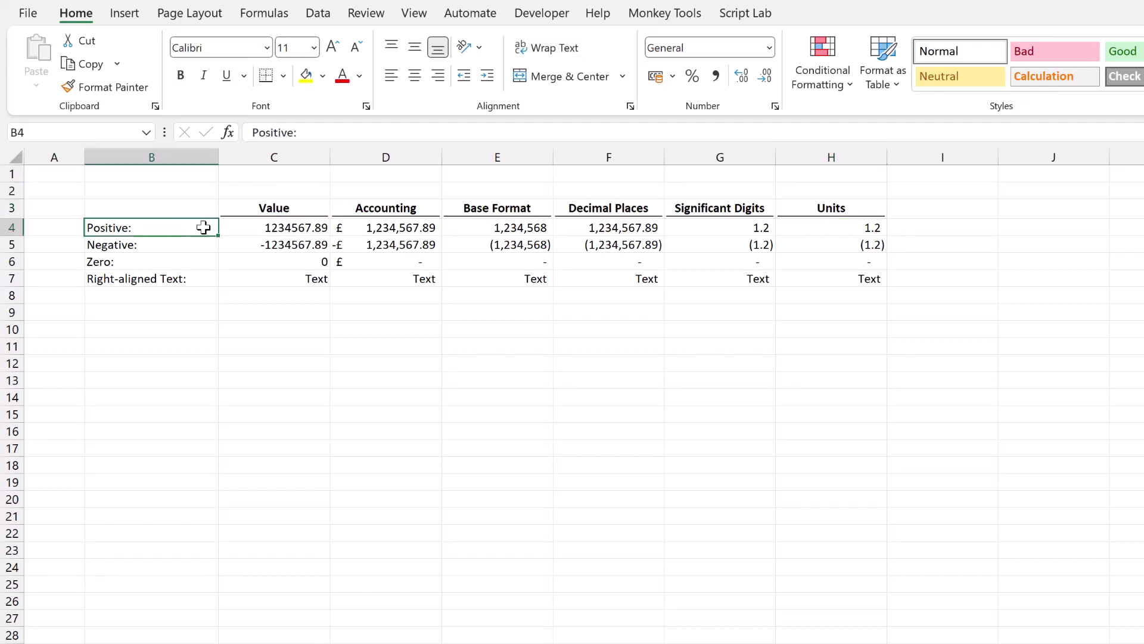
{"action": "left_click", "coordinate": [829, 227]}
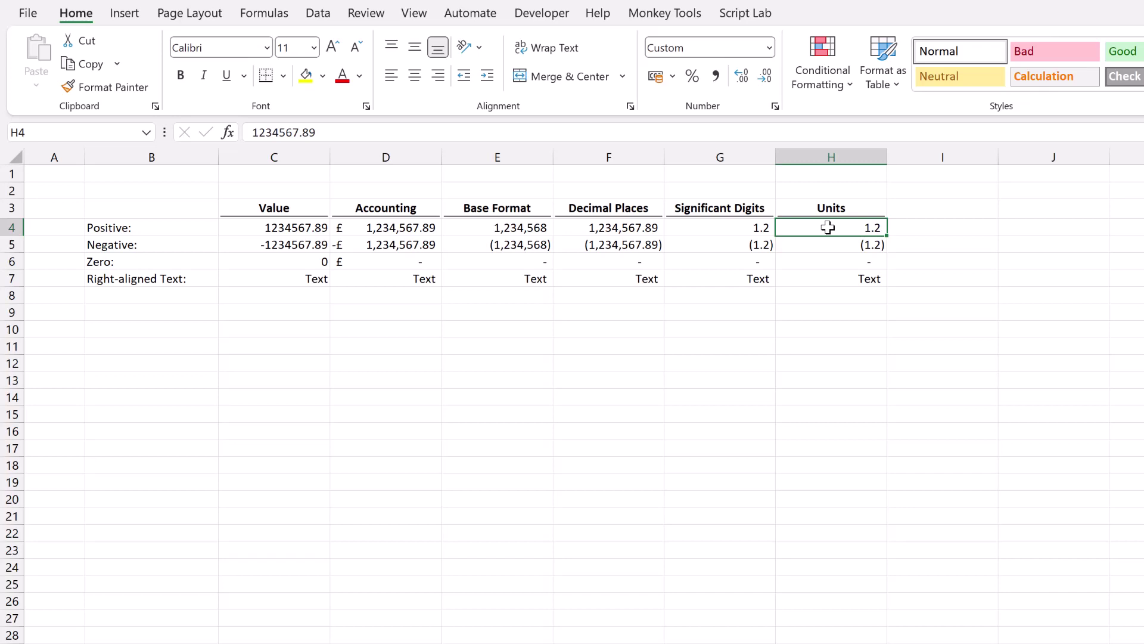
Format Units H4:H7 as £#,##0.0,,\m_);(£#,##0.0,,\m);-_._0_m_);@_), reading £1.2m and (£1.2m).
{"action": "left_click_drag", "start_coordinate": [828, 227], "coordinate": [827, 275]}
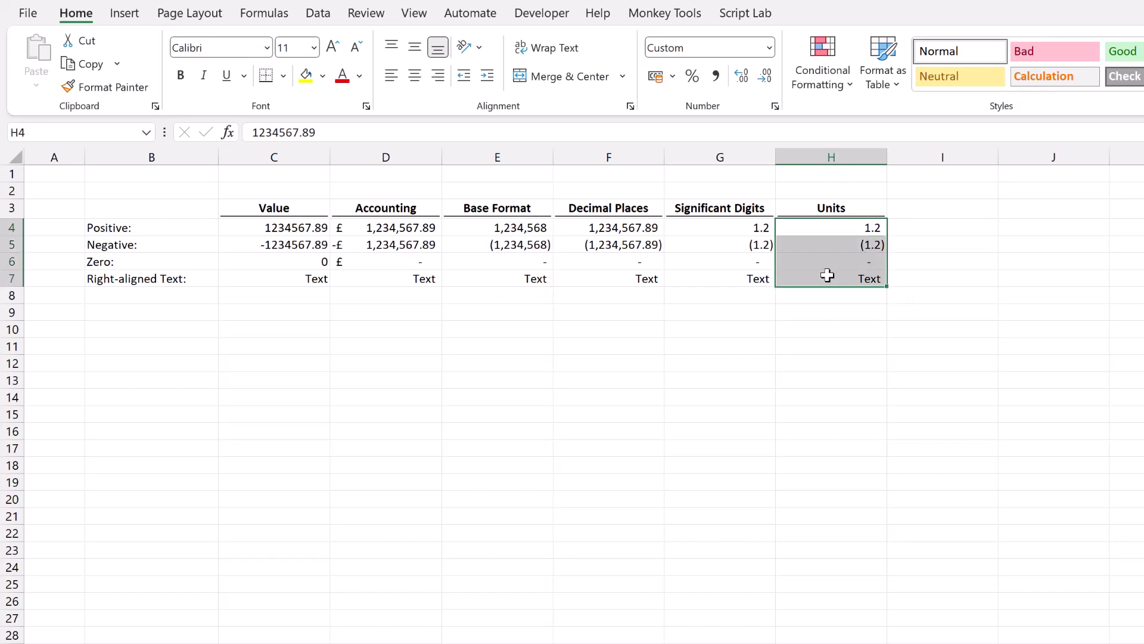
{"action": "key", "text": "ctrl+1"}
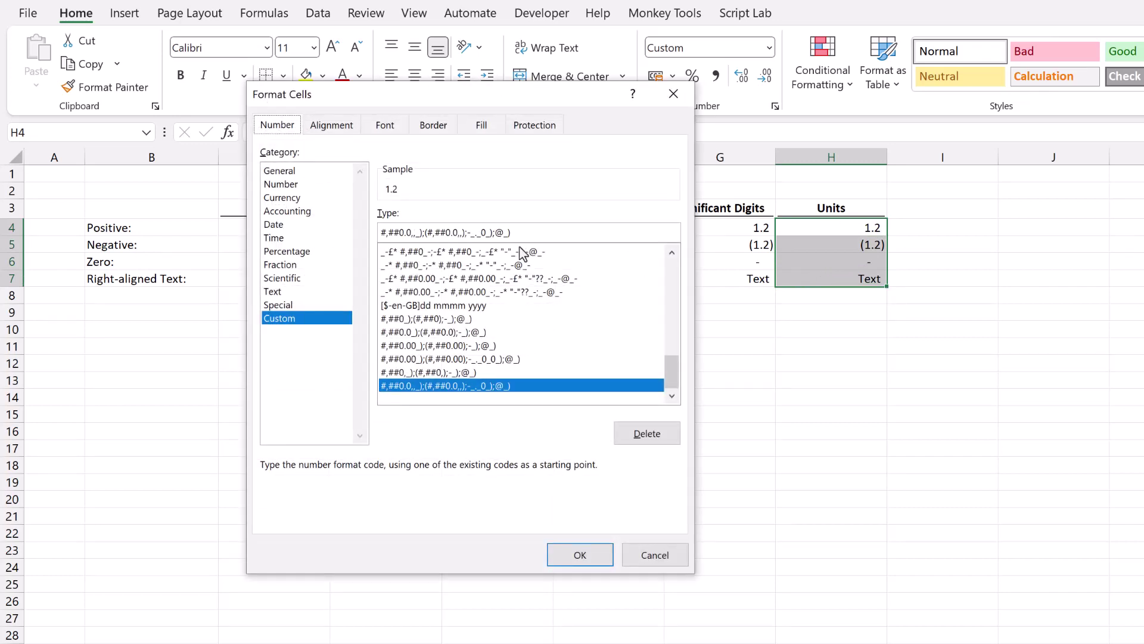
{"action": "left_click", "coordinate": [415, 232]}
{"action": "type", "text": "\\"}
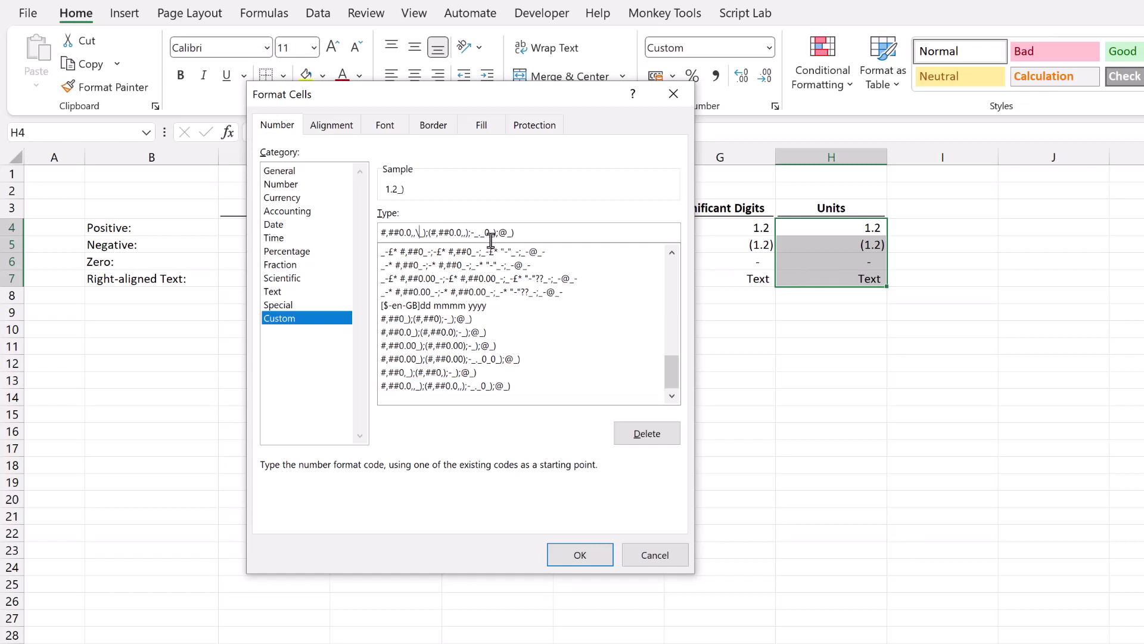
{"action": "type", "text": "m"}
{"action": "type", "text": "£"}
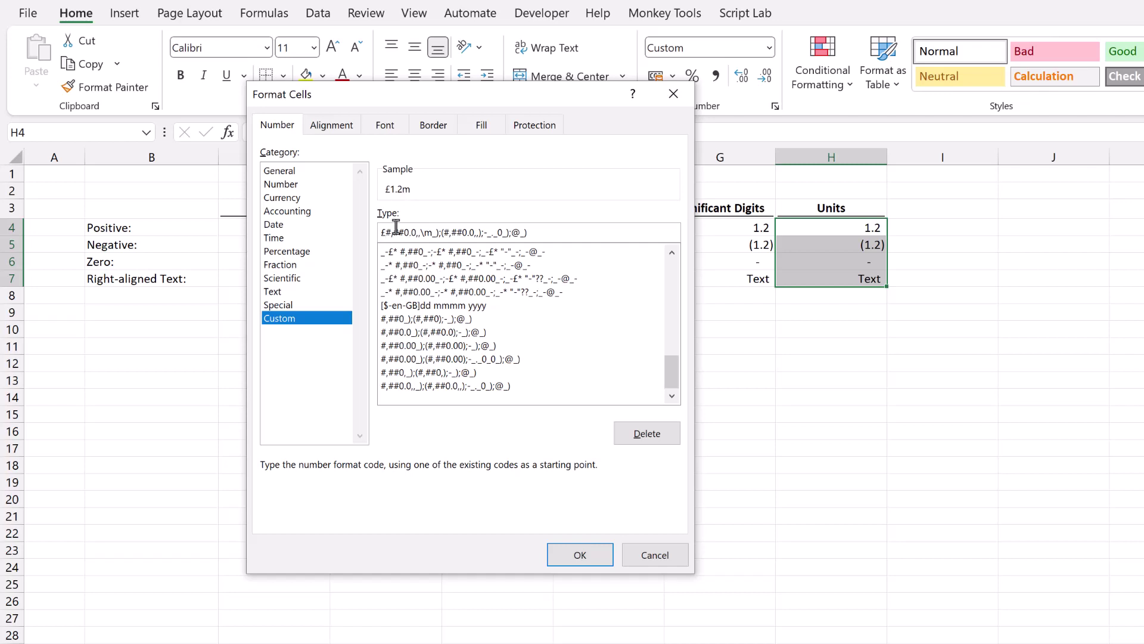
{"action": "type", "text": "£"}
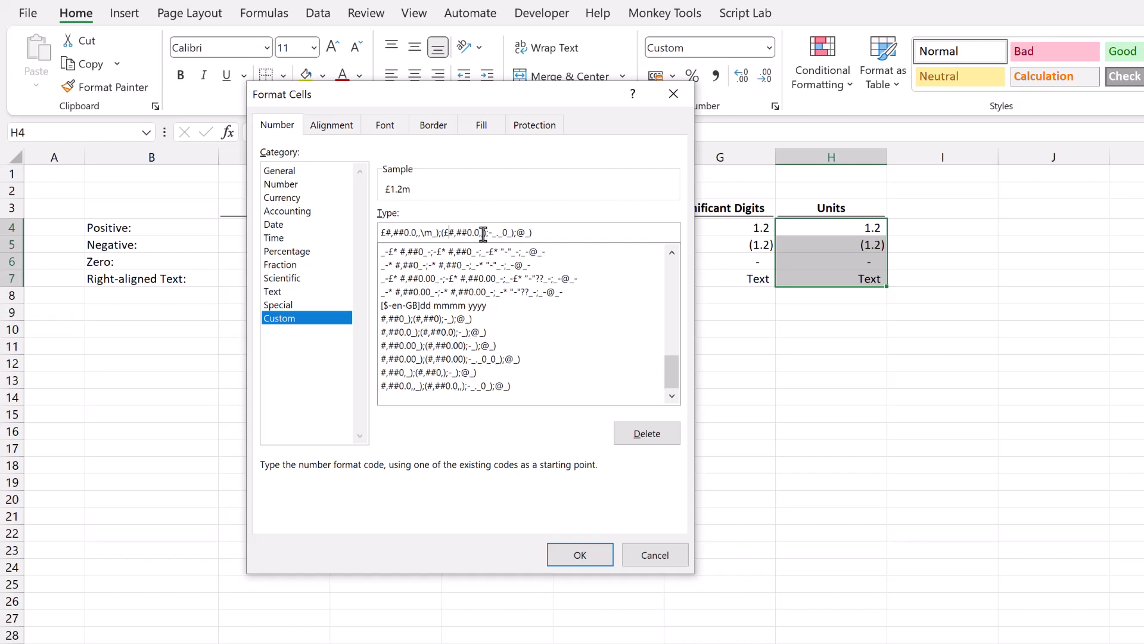
{"action": "type", "text": "\\m"}
{"action": "key", "text": "Right"}
{"action": "type", "text": "_m"}
{"action": "left_click", "coordinate": [594, 559]}
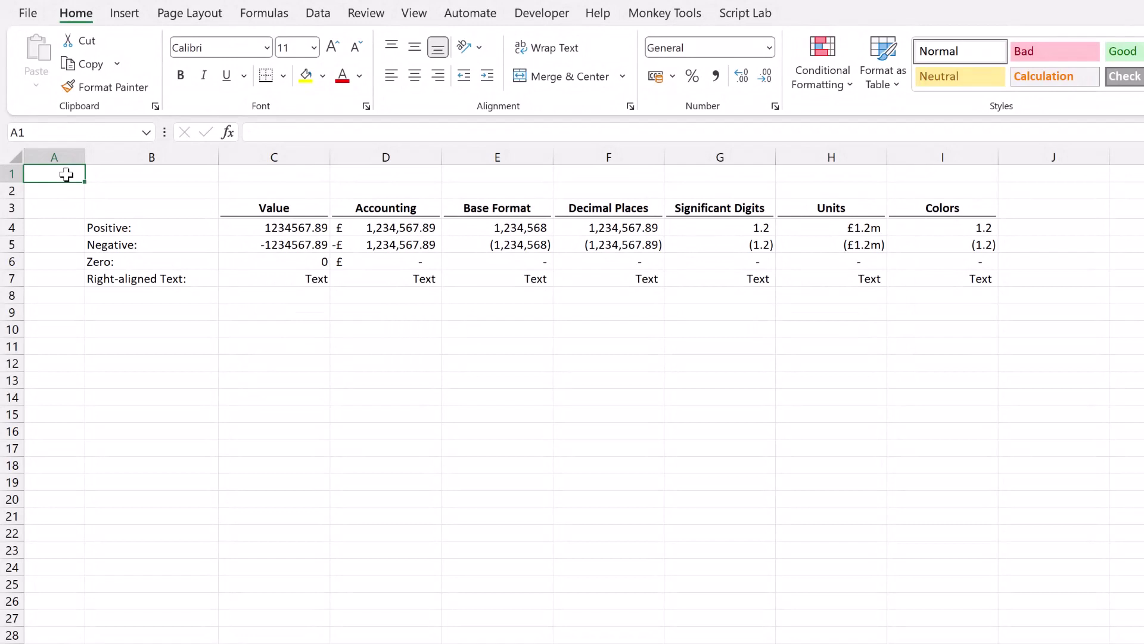
Add a [red] tag to the negative section of the Colors I4:I7 custom format.
{"action": "left_click_drag", "start_coordinate": [961, 227], "coordinate": [965, 280]}
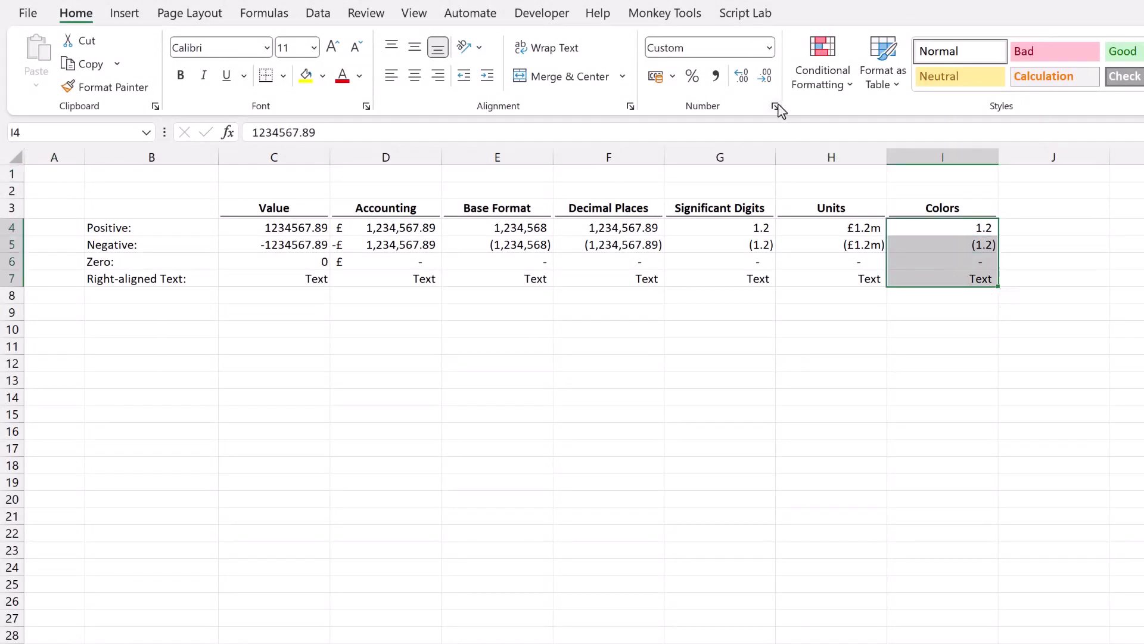
{"action": "left_click", "coordinate": [769, 47]}
{"action": "left_click", "coordinate": [717, 548]}
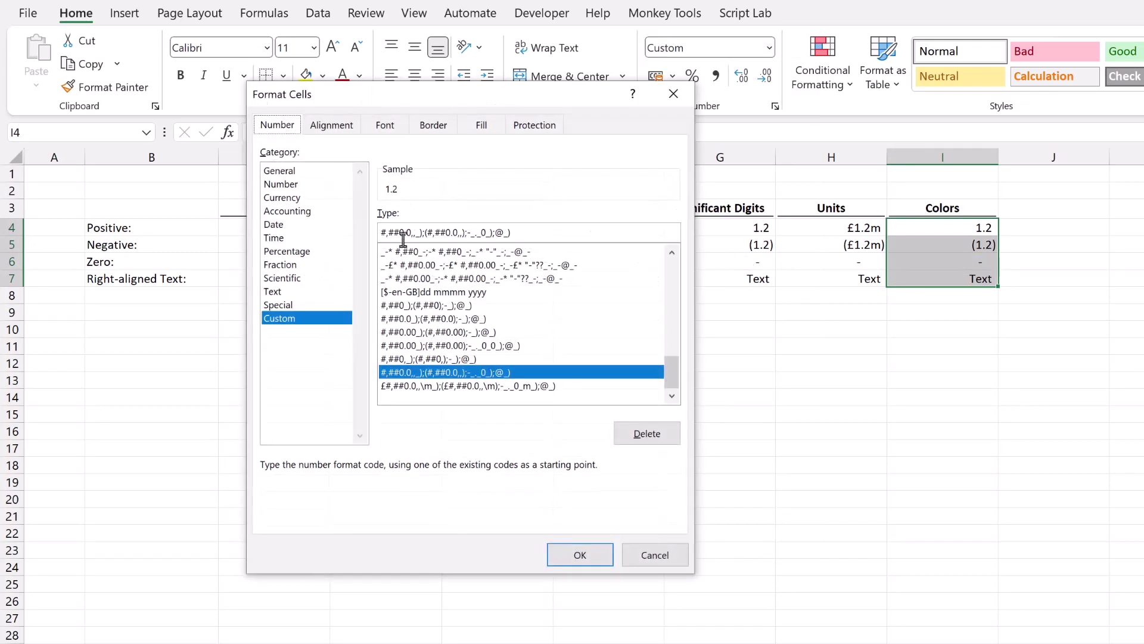
{"action": "left_click", "coordinate": [423, 233]}
{"action": "type", "text": "["}
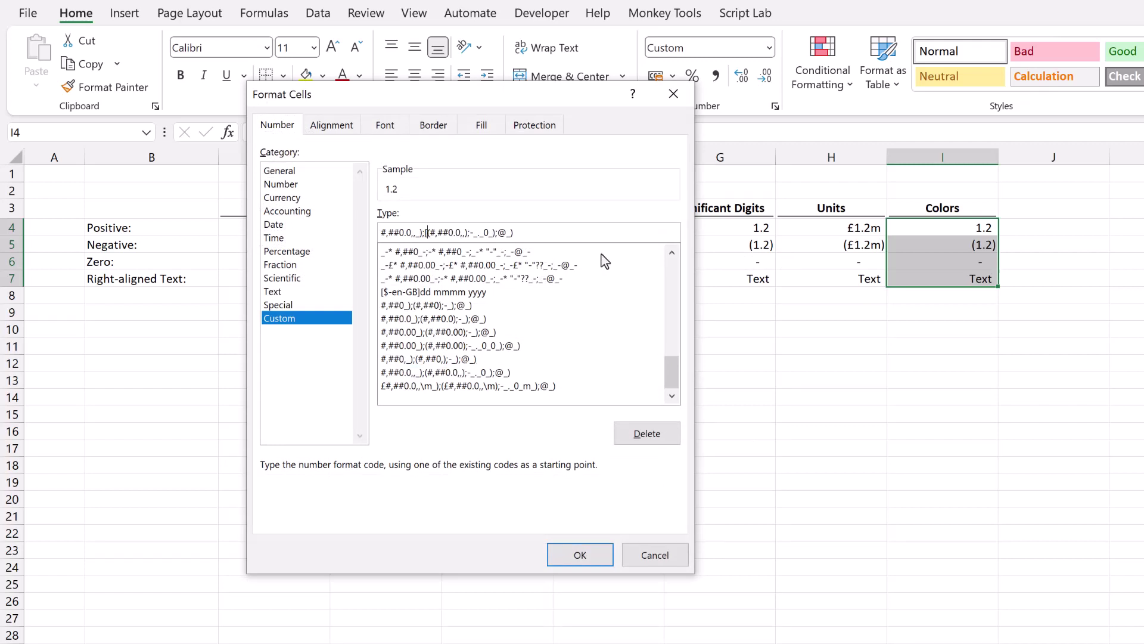
{"action": "type", "text": "red]"}
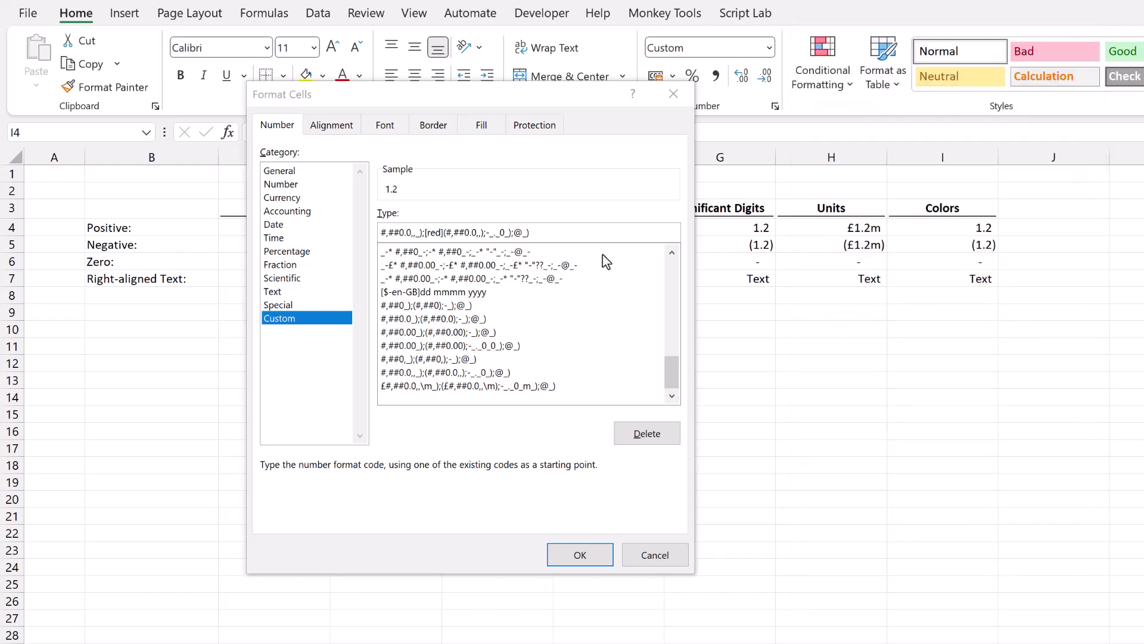
{"action": "left_click", "coordinate": [438, 231]}
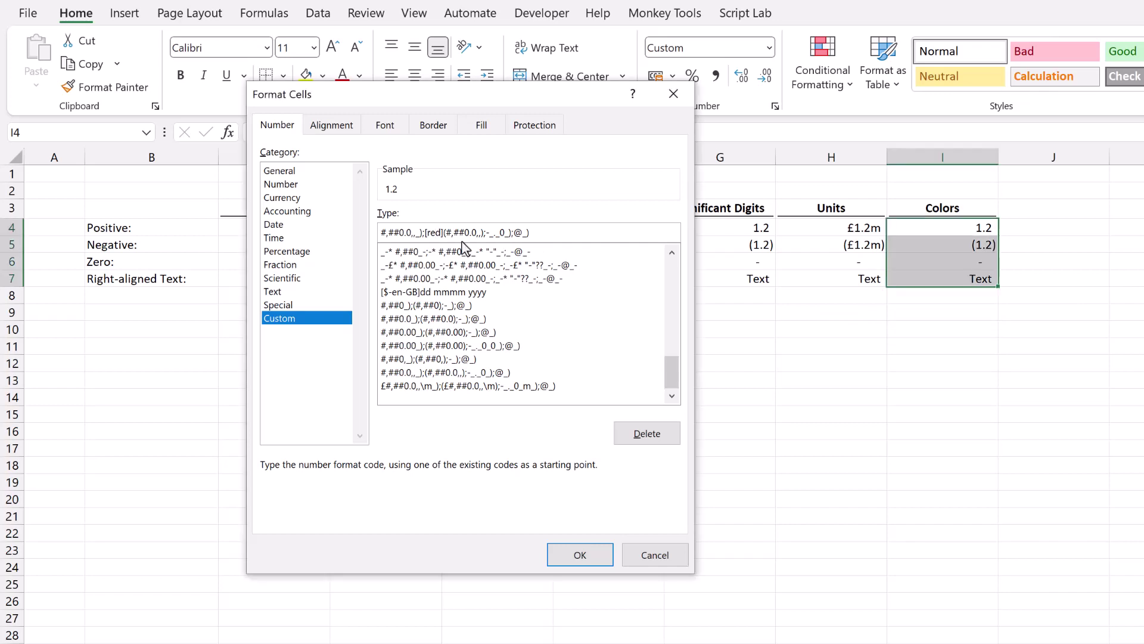
{"action": "key", "text": "BackSpace"}
{"action": "key", "text": "BackSpace"}
{"action": "key", "text": "BackSpace"}
{"action": "type", "text": "Color3"}
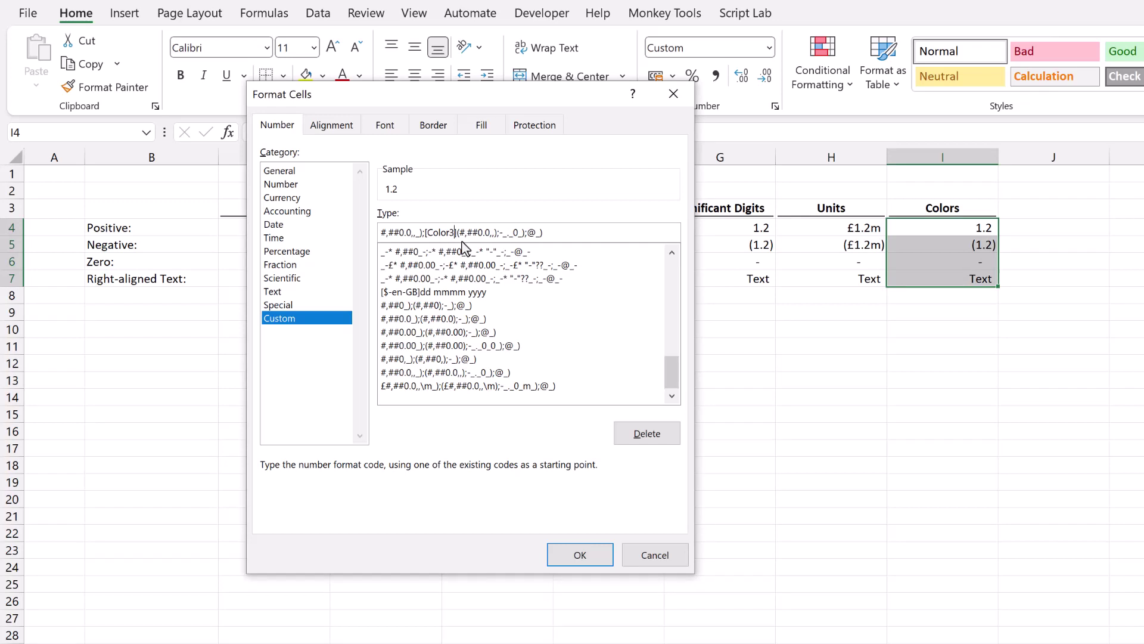
{"action": "key", "text": "BackSpace"}
{"action": "key", "text": "BackSpace"}
{"action": "key", "text": "BackSpace"}
{"action": "key", "text": "BackSpace"}
{"action": "key", "text": "BackSpace"}
{"action": "key", "text": "BackSpace"}
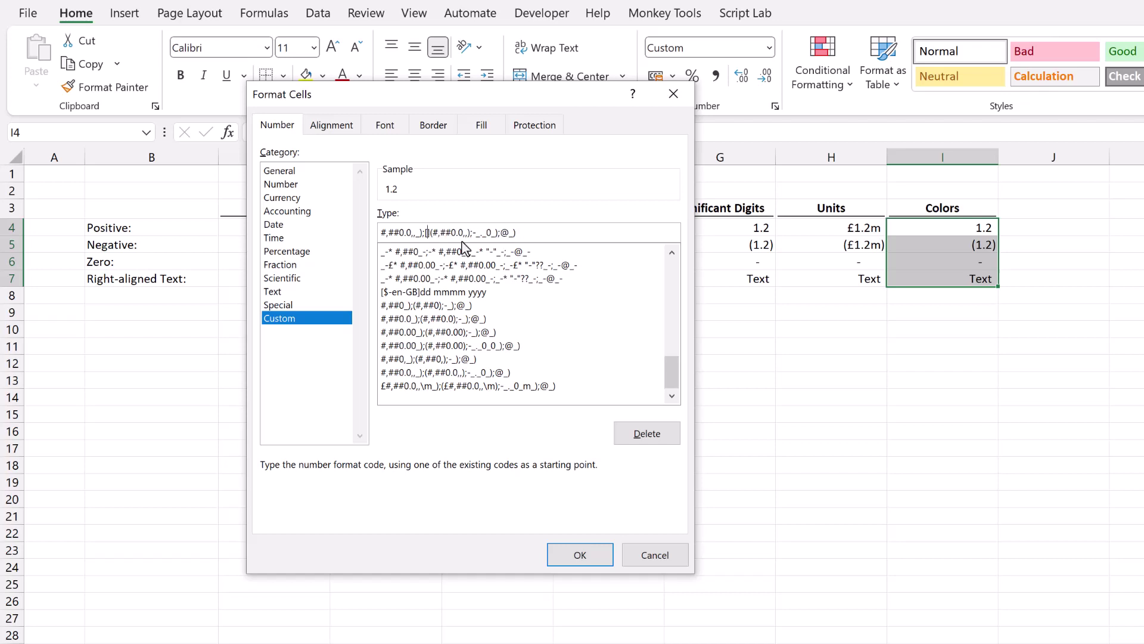
{"action": "type", "text": "red"}
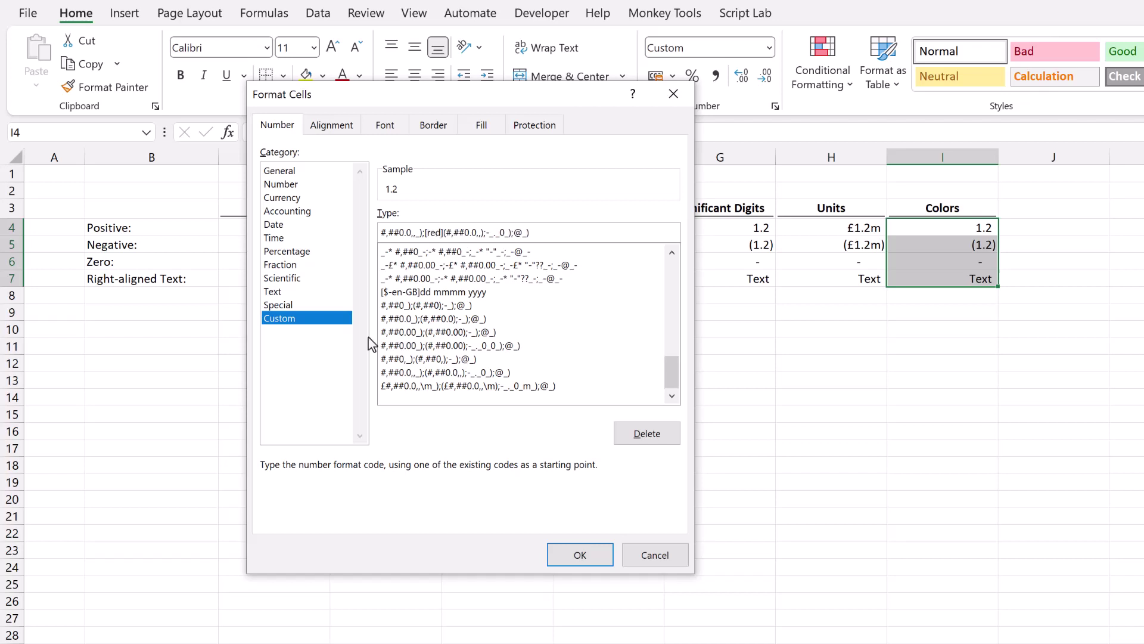
{"action": "left_click", "coordinate": [573, 558]}
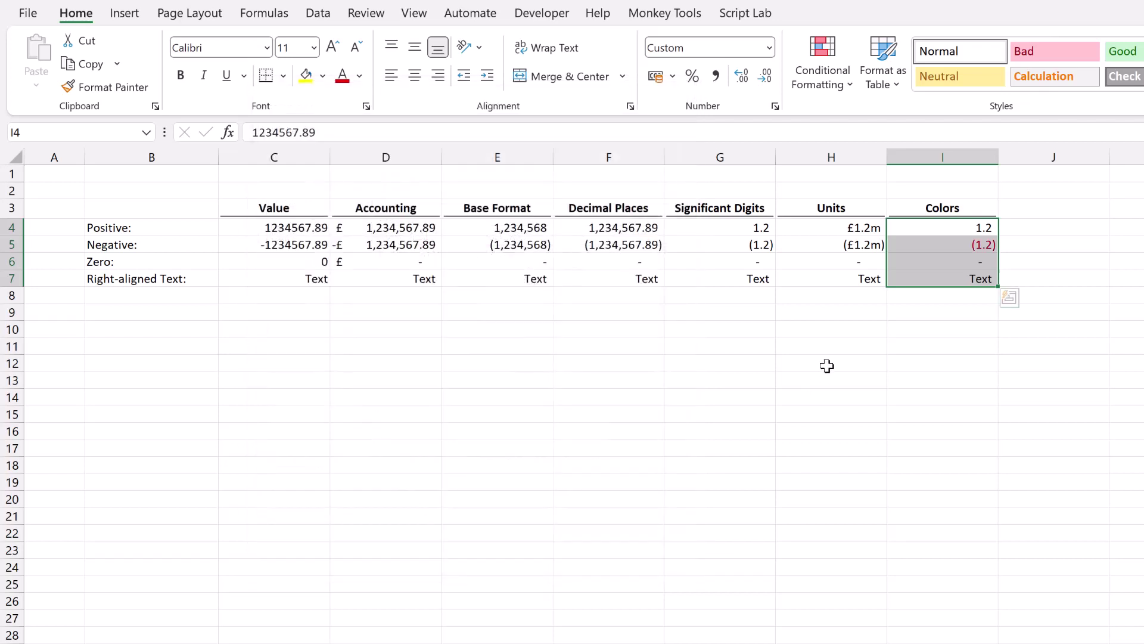
Select J5 beside the Colors column, then the empty helper cell L4.
{"action": "left_click", "coordinate": [1016, 247]}
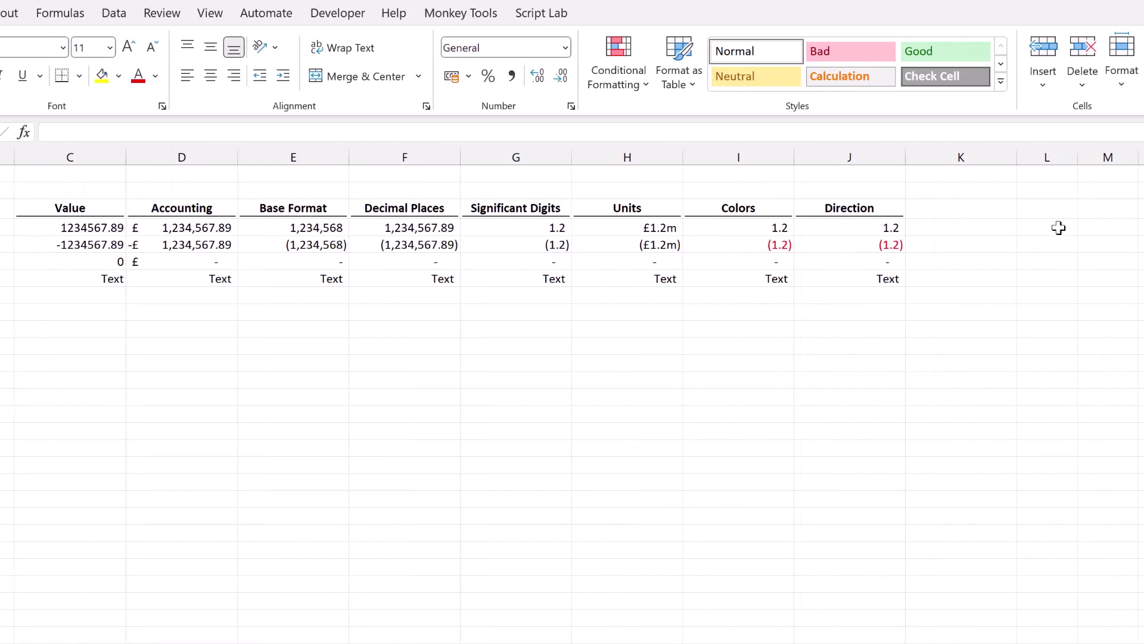
{"action": "left_click", "coordinate": [1053, 230]}
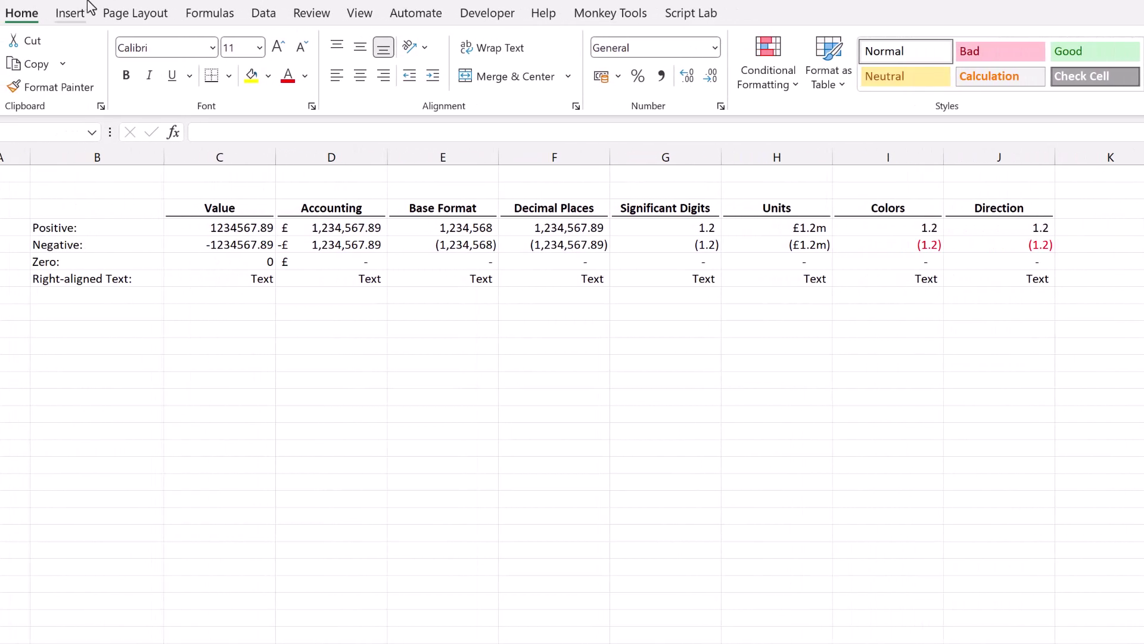
Insert the ▲ and ▼ triangle symbols into cell L4 from the Symbol picker.
{"action": "left_click", "coordinate": [78, 12]}
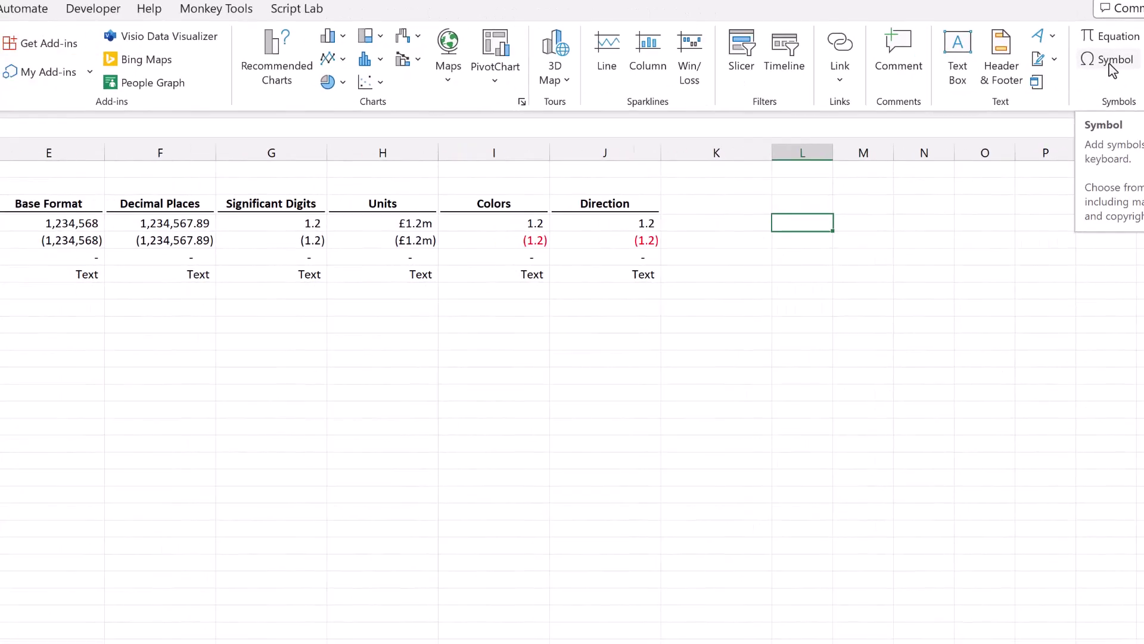
{"action": "left_click", "coordinate": [1110, 62]}
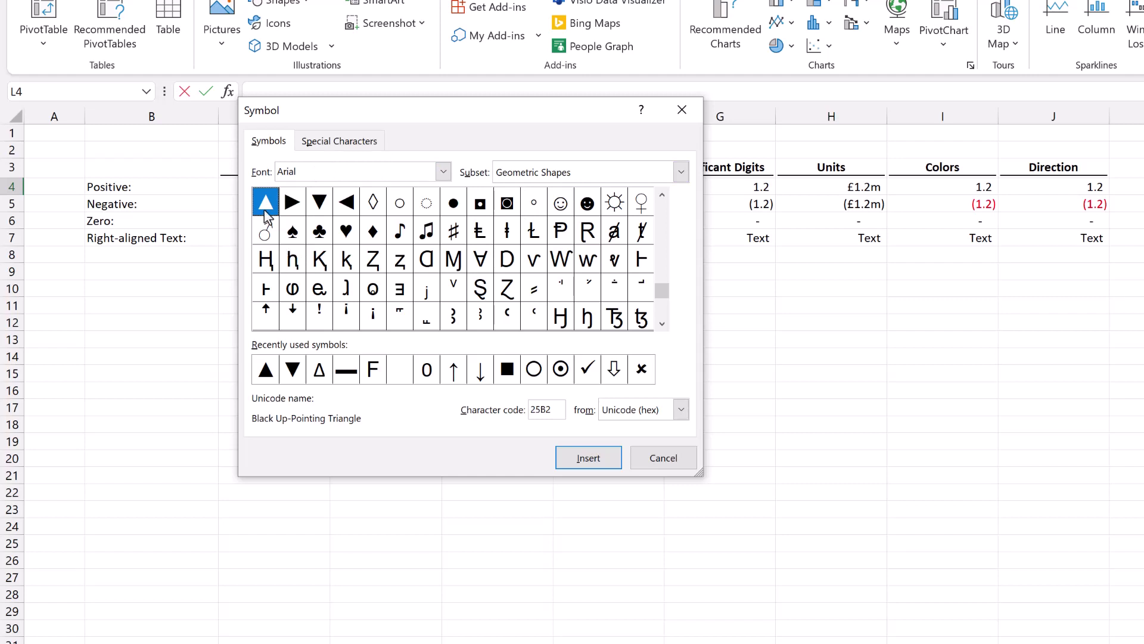
{"action": "left_click", "coordinate": [587, 459]}
{"action": "left_click", "coordinate": [322, 204]}
{"action": "left_click", "coordinate": [580, 458]}
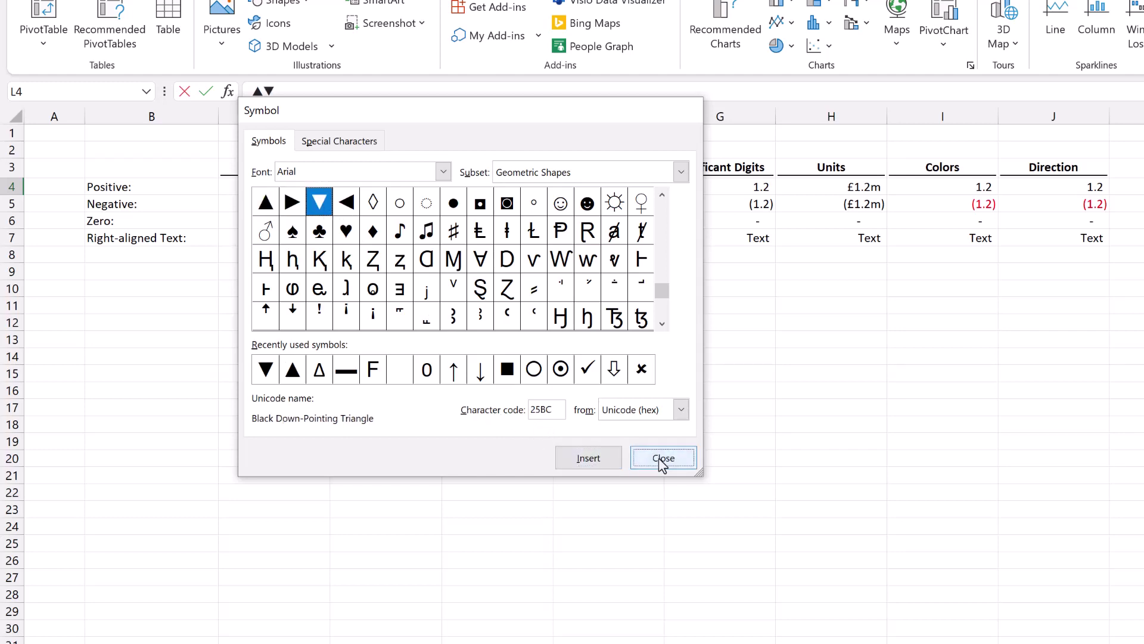
{"action": "left_click", "coordinate": [662, 459]}
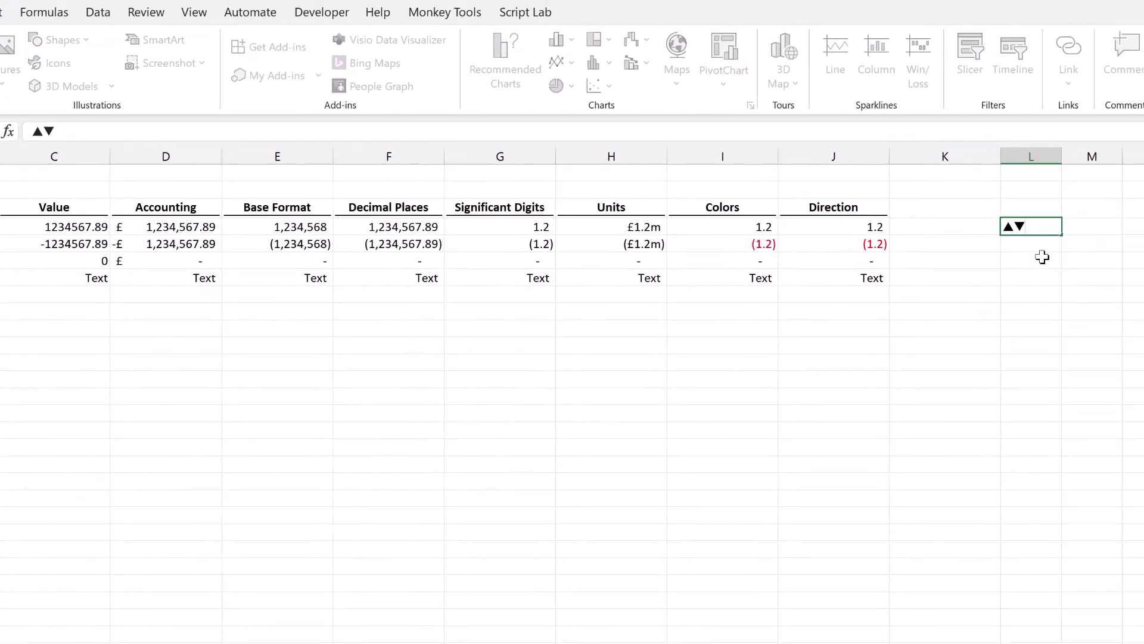
Copy the ▲▼ characters, leave L4 empty, and select Direction cells J4:J7.
{"action": "left_click_drag", "start_coordinate": [1143, 188], "coordinate": [1143, 189]}
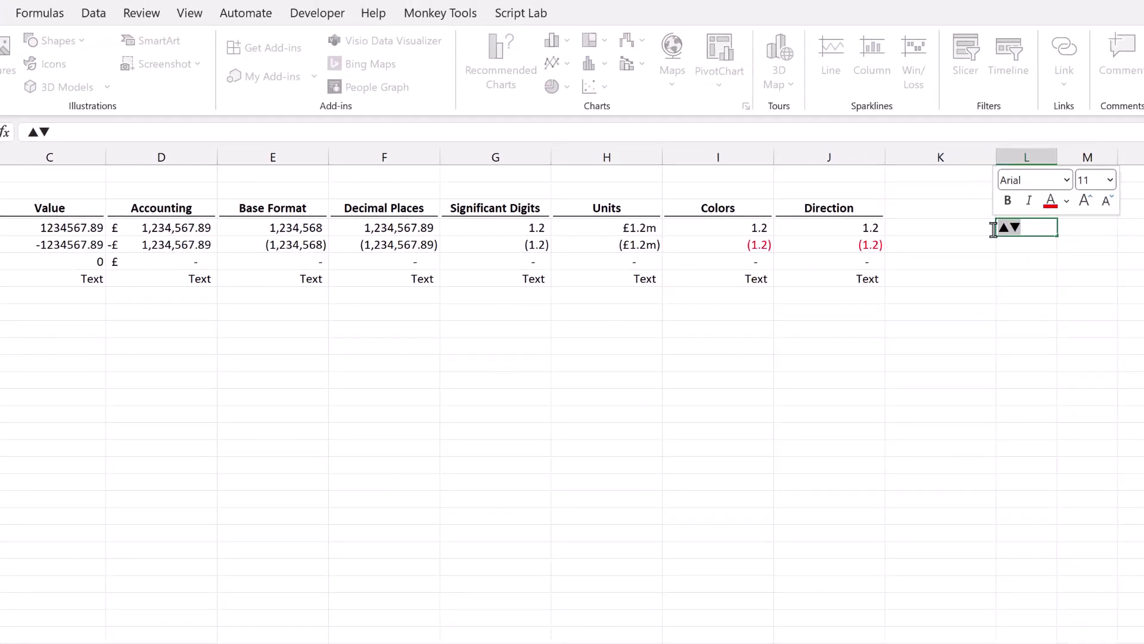
{"action": "key", "text": "ctrl+c"}
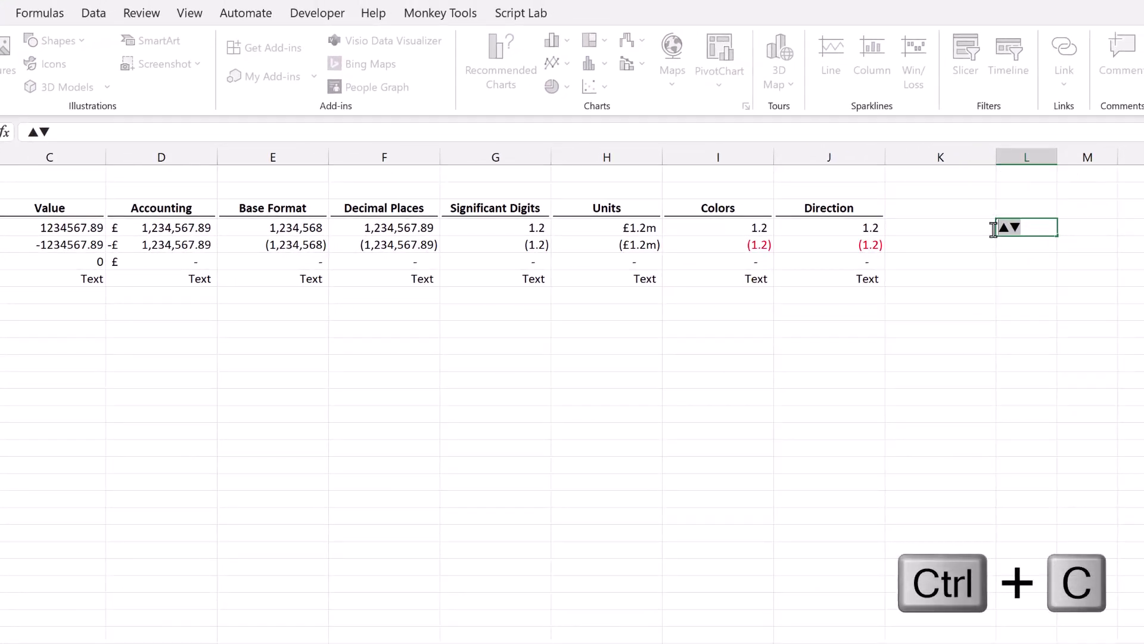
{"action": "key", "text": "Escape"}
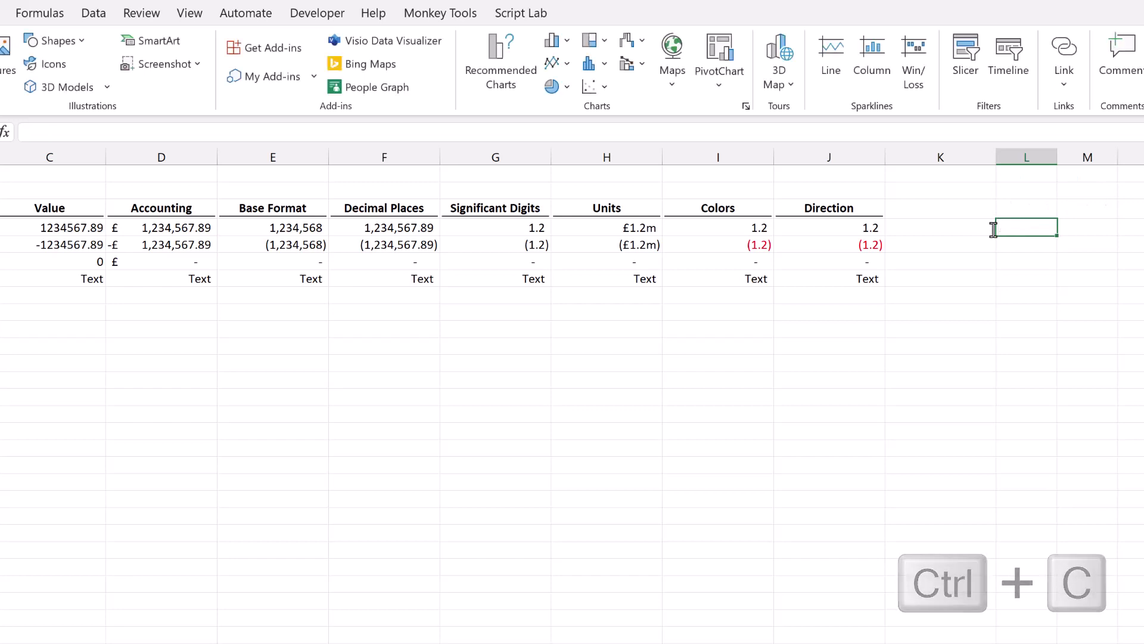
{"action": "left_click_drag", "start_coordinate": [866, 226], "coordinate": [863, 279]}
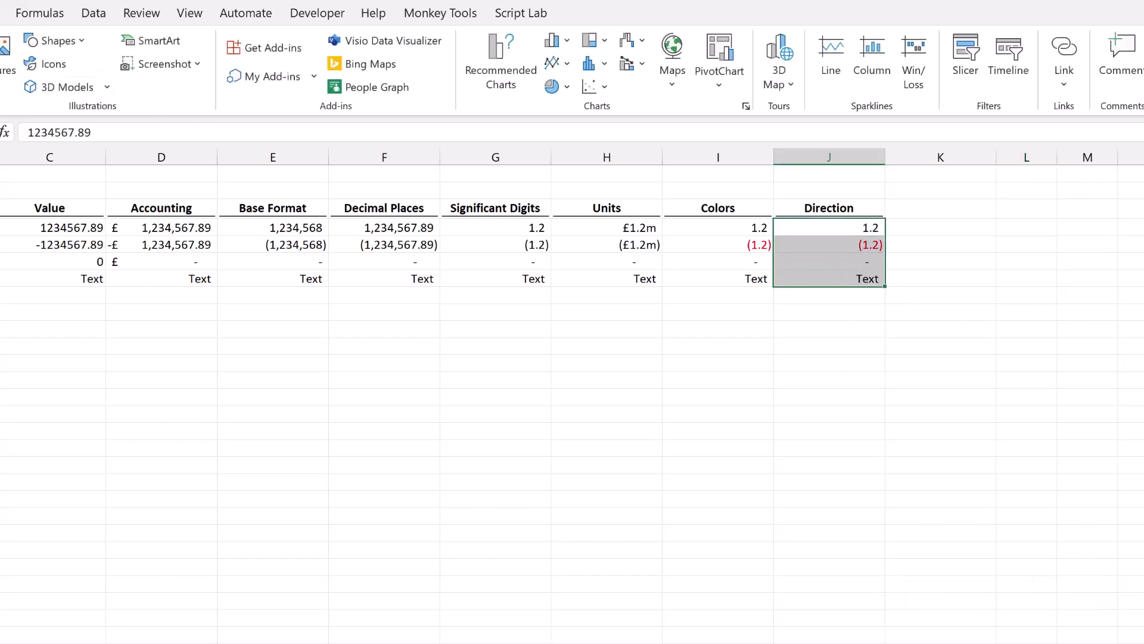
In J4:J7's custom code, put ▲ before the positive section and ▼ after [Red].
{"action": "scroll", "coordinate": [305, 27], "scroll_direction": "up", "scroll_amount": 1}
{"action": "left_click", "coordinate": [544, 48]}
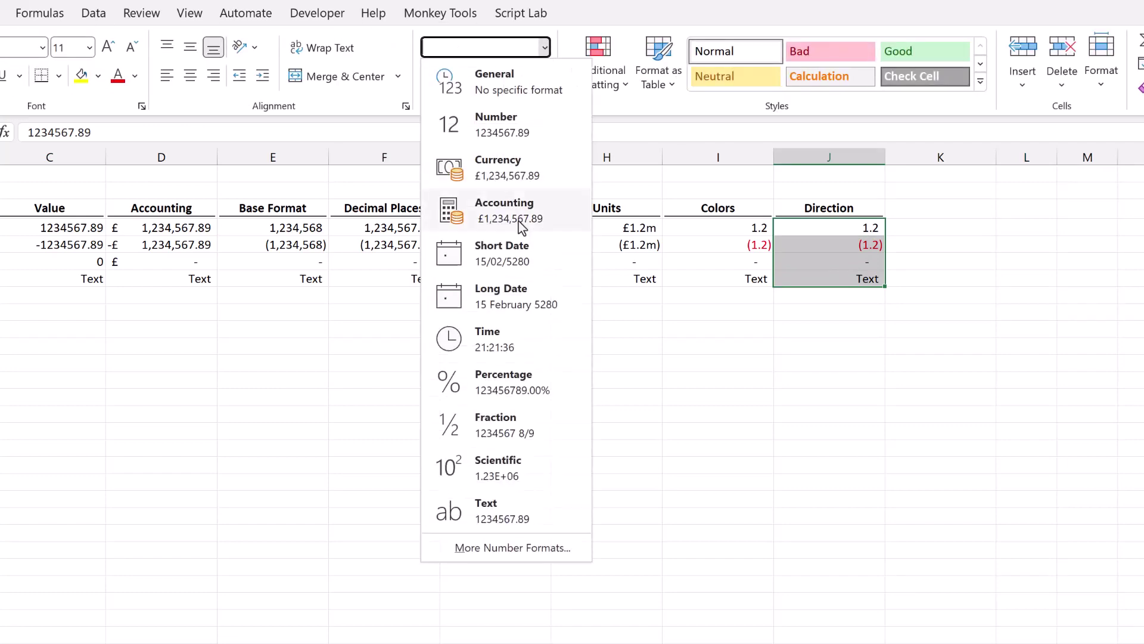
{"action": "left_click", "coordinate": [524, 547]}
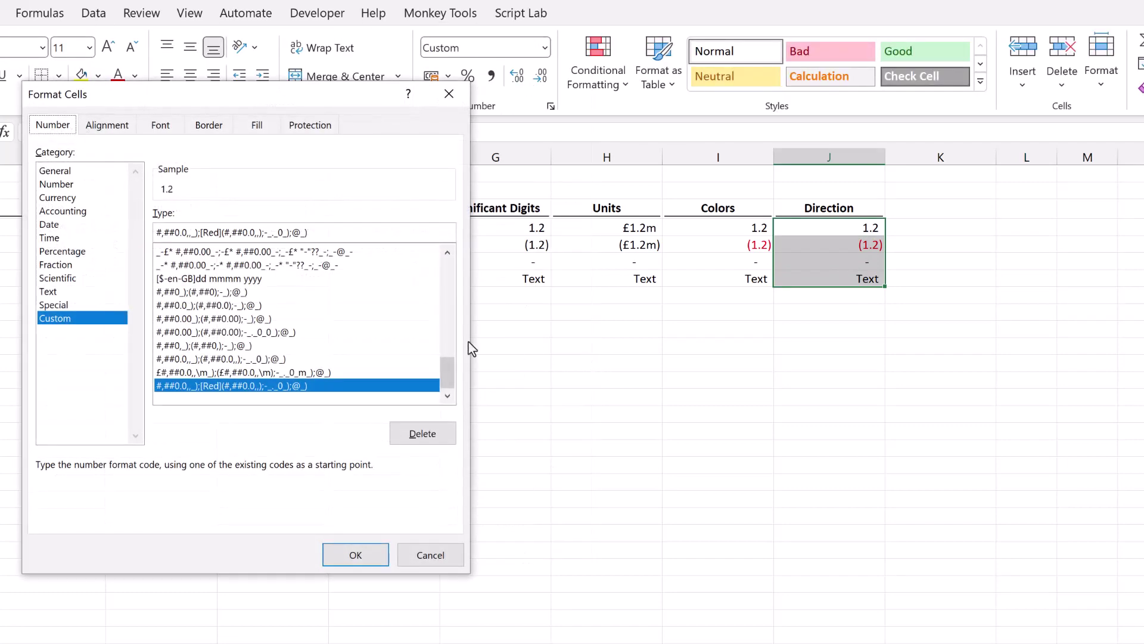
{"action": "left_click", "coordinate": [155, 233]}
{"action": "key", "text": "ctrl+v"}
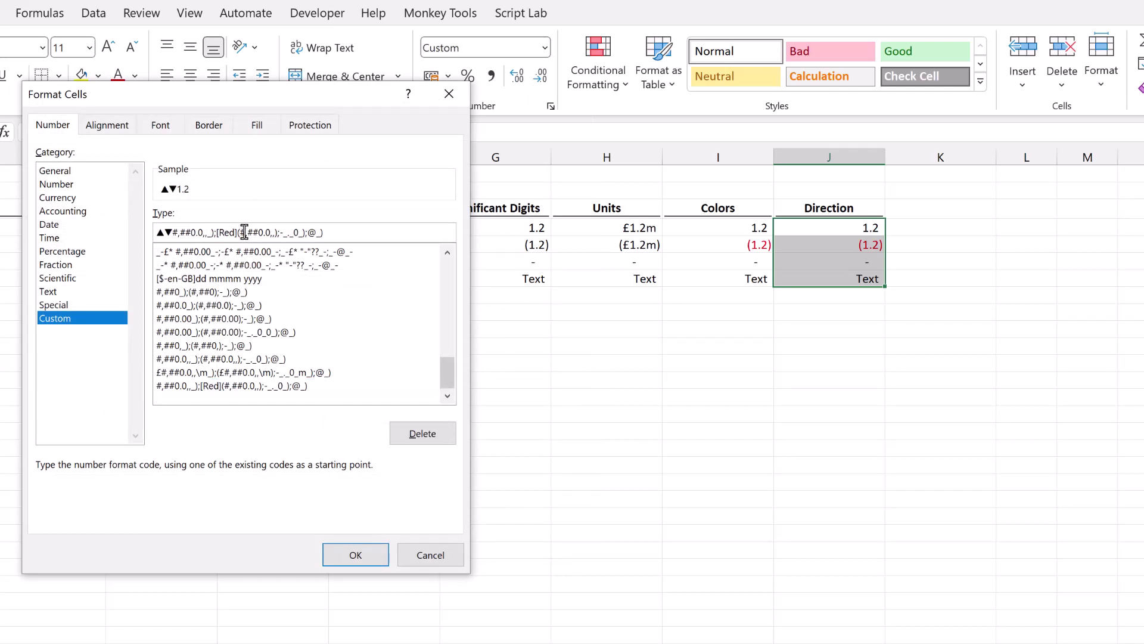
{"action": "key", "text": "shift+Left"}
{"action": "key", "text": "Delete"}
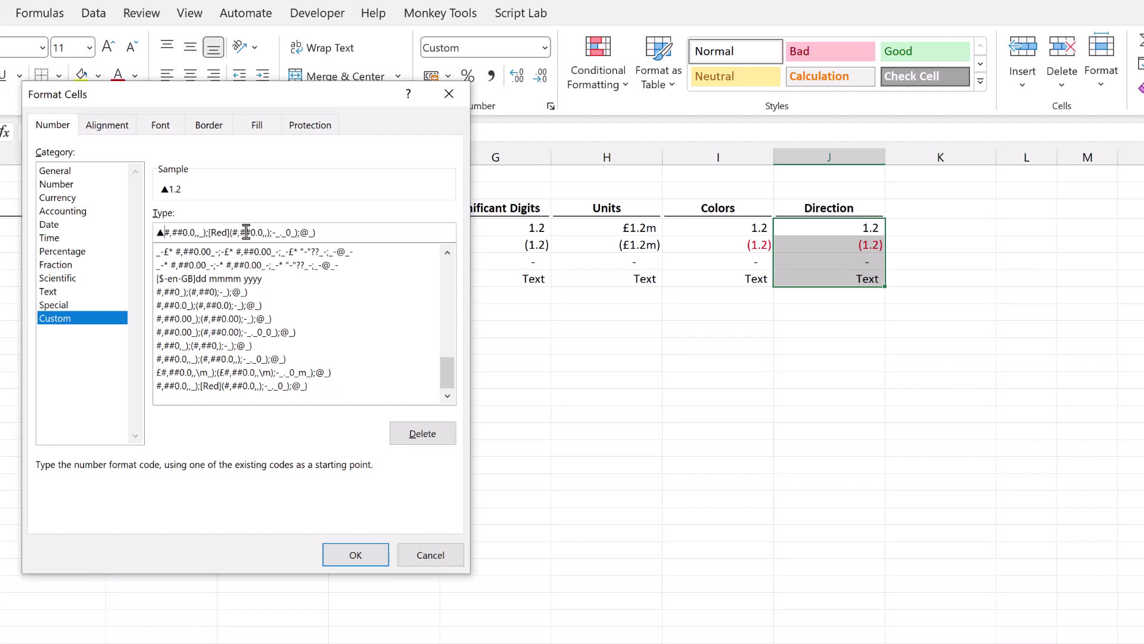
{"action": "left_click", "coordinate": [234, 232]}
{"action": "key", "text": "ctrl+v"}
Remove the negative brackets and _) padding, leaving [Green]▲#,##0.0,,;[Red]▼#,##0.0,,;-_._0;@.
{"action": "left_click", "coordinate": [206, 234]}
{"action": "key", "text": "BackSpace"}
{"action": "key", "text": "BackSpace"}
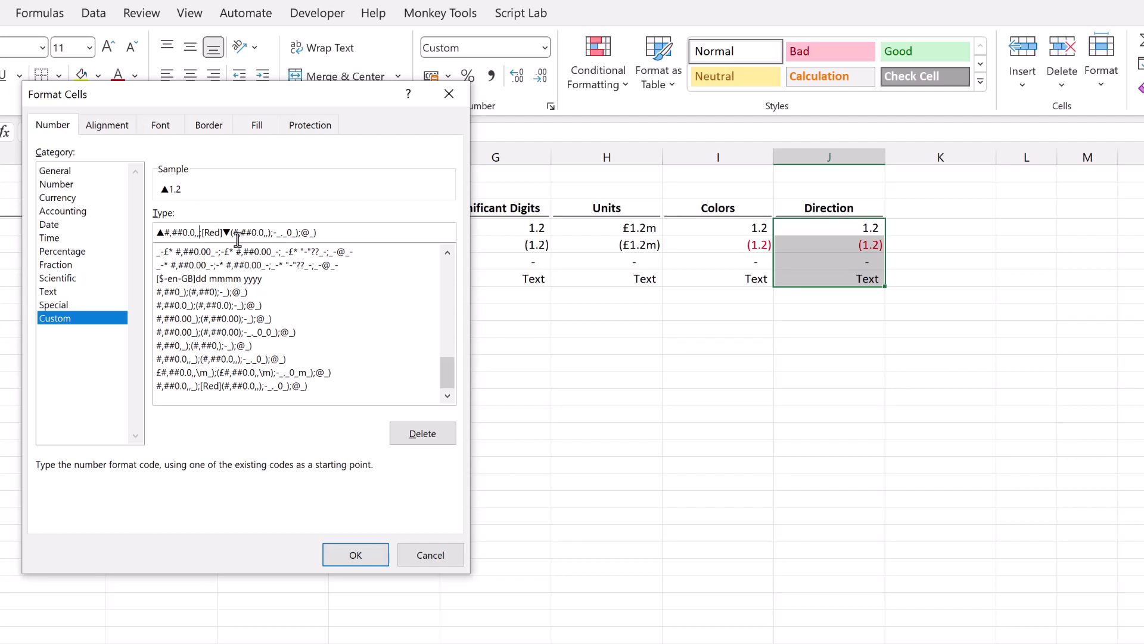
{"action": "type", "text": ";"}
{"action": "left_click", "coordinate": [233, 234]}
{"action": "key", "text": "BackSpace"}
{"action": "left_click", "coordinate": [270, 234]}
{"action": "key", "text": "BackSpace"}
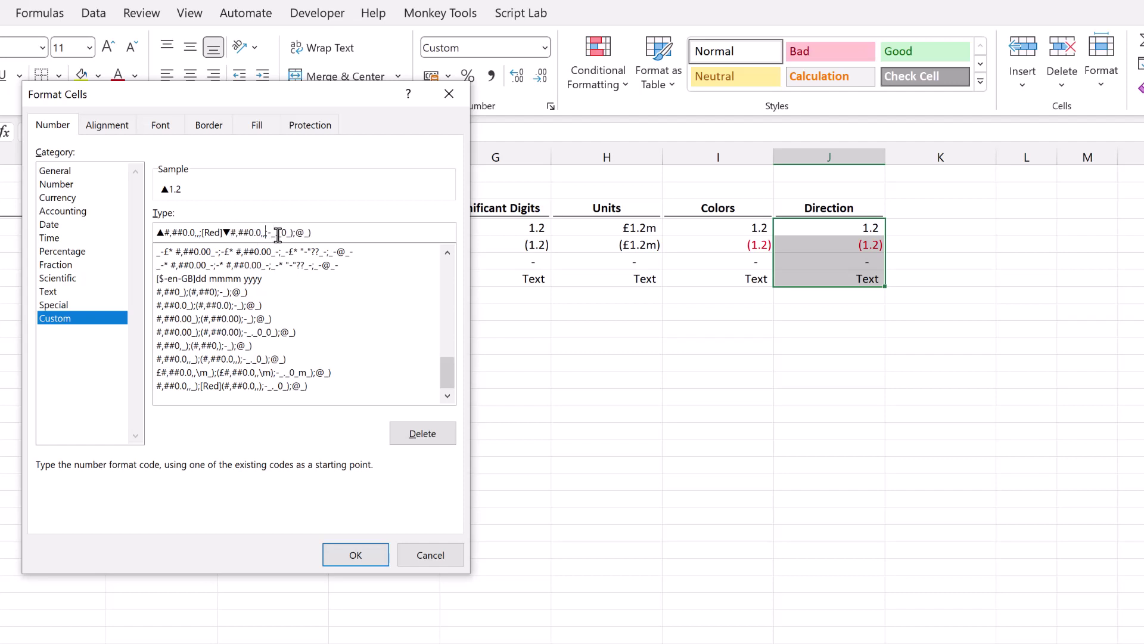
{"action": "type", "text": ";"}
{"action": "left_click", "coordinate": [294, 235]}
{"action": "key", "text": "BackSpace"}
{"action": "key", "text": "BackSpace"}
{"action": "left_click", "coordinate": [314, 233]}
{"action": "key", "text": "BackSpace"}
{"action": "key", "text": "BackSpace"}
Prefix the custom format code with [Green] so Direction shows a green ▲1.2 and a red ▼1.2.
{"action": "left_click", "coordinate": [157, 233]}
{"action": "type", "text": "[Green]"}
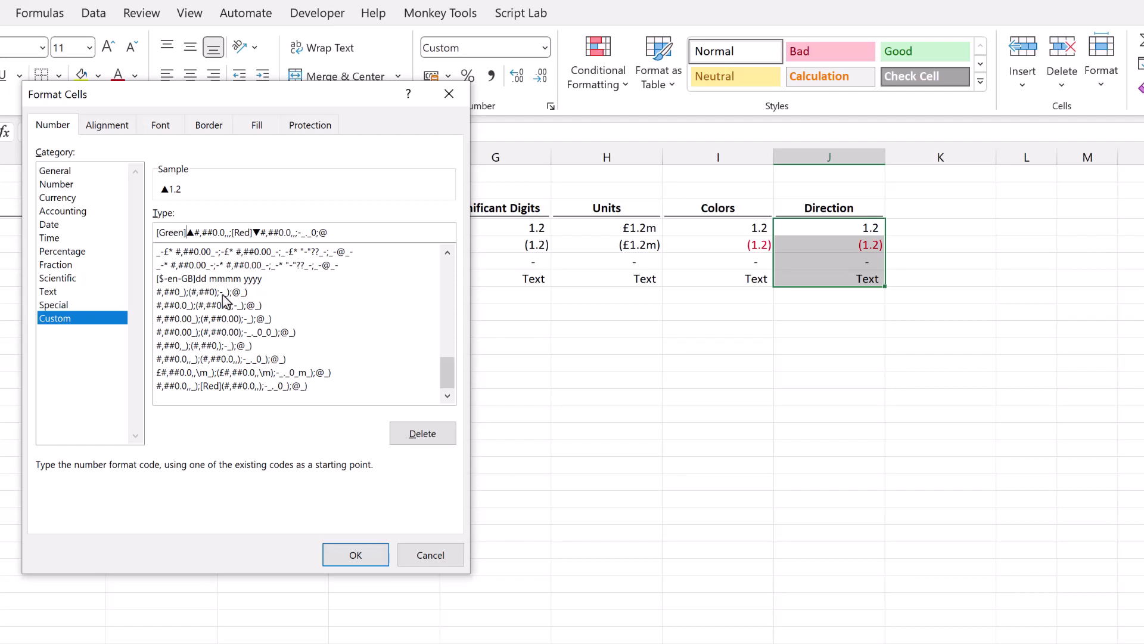
{"action": "left_click", "coordinate": [372, 555]}
{"action": "left_click", "coordinate": [796, 329]}
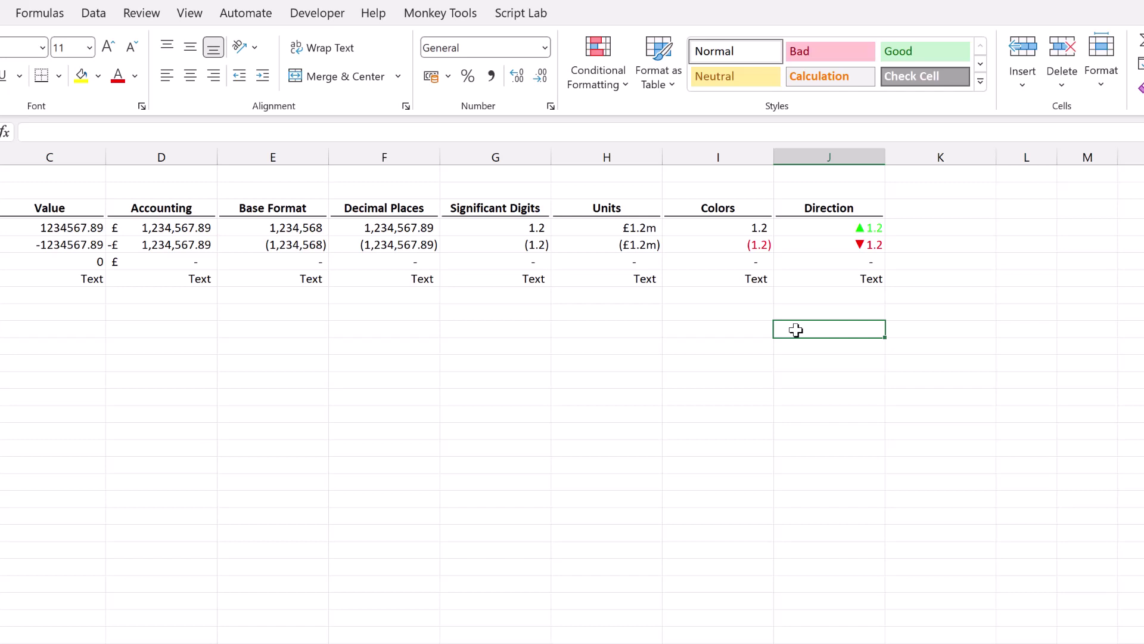
{"action": "left_click", "coordinate": [852, 228]}
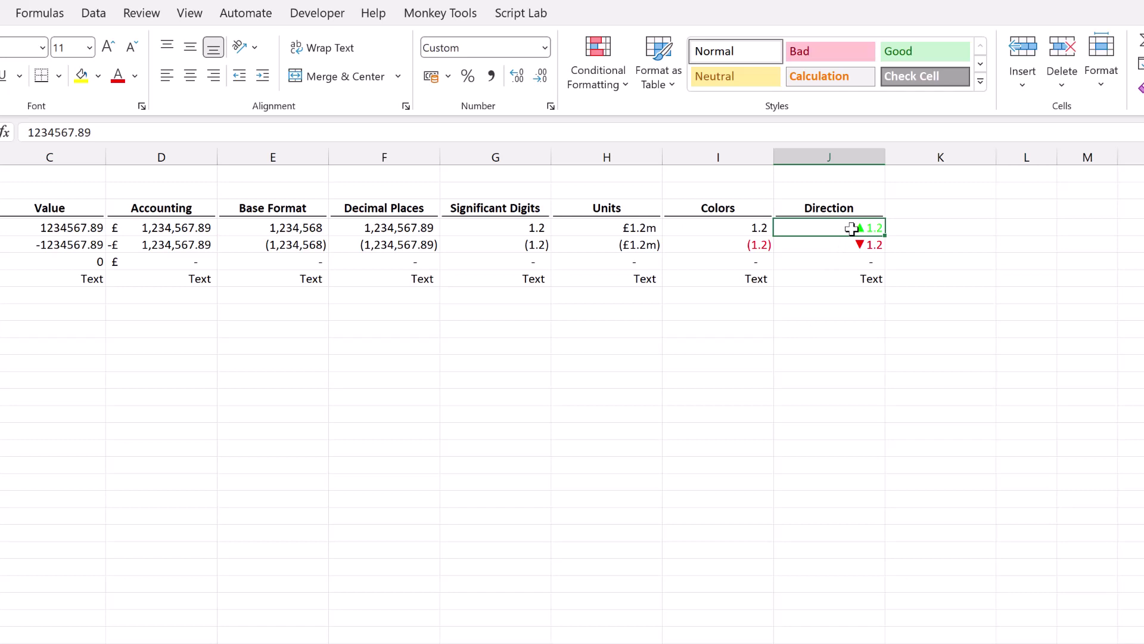